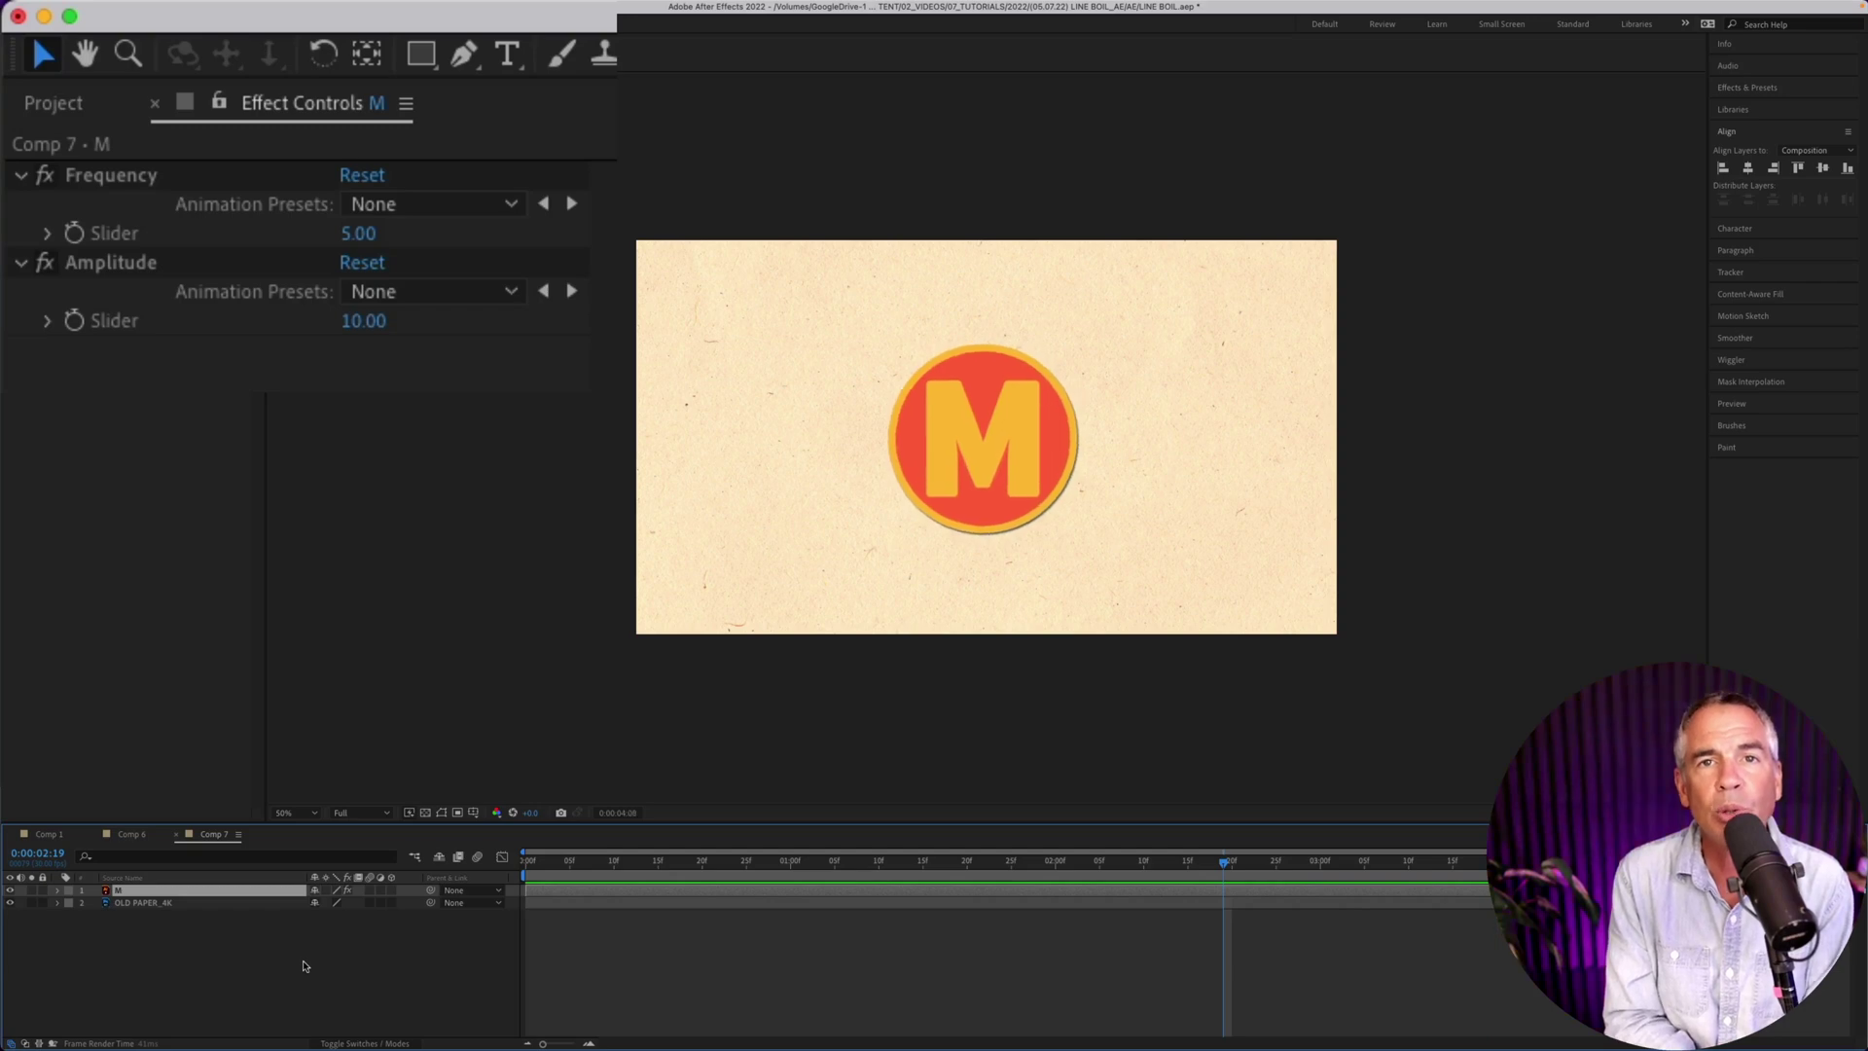
Step: Preview the finished wiggling M logo in Comp 7, then stop playback
{"action": "key", "text": "space"}
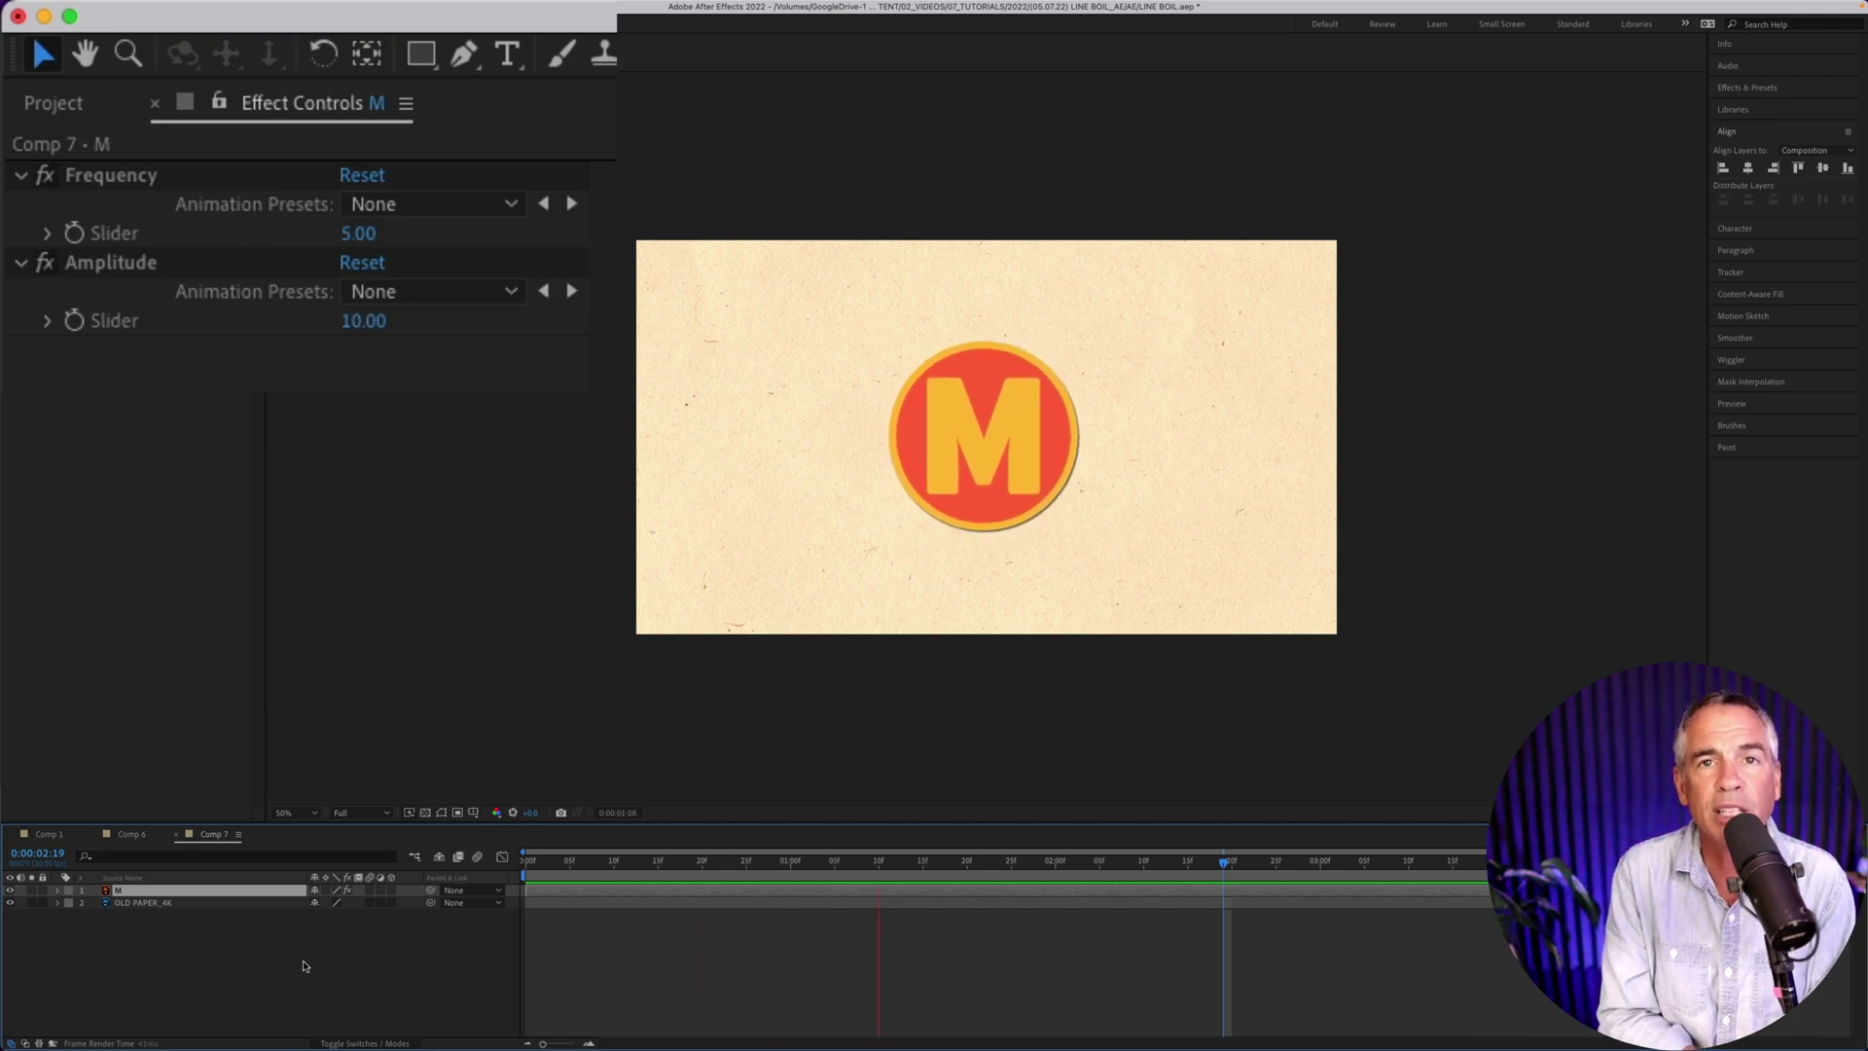
{"action": "left_click", "coordinate": [305, 966]}
Step: Deselect the M layer and toggle its visibility off and back on
{"action": "left_click", "coordinate": [10, 903]}
{"action": "left_click", "coordinate": [9, 903]}
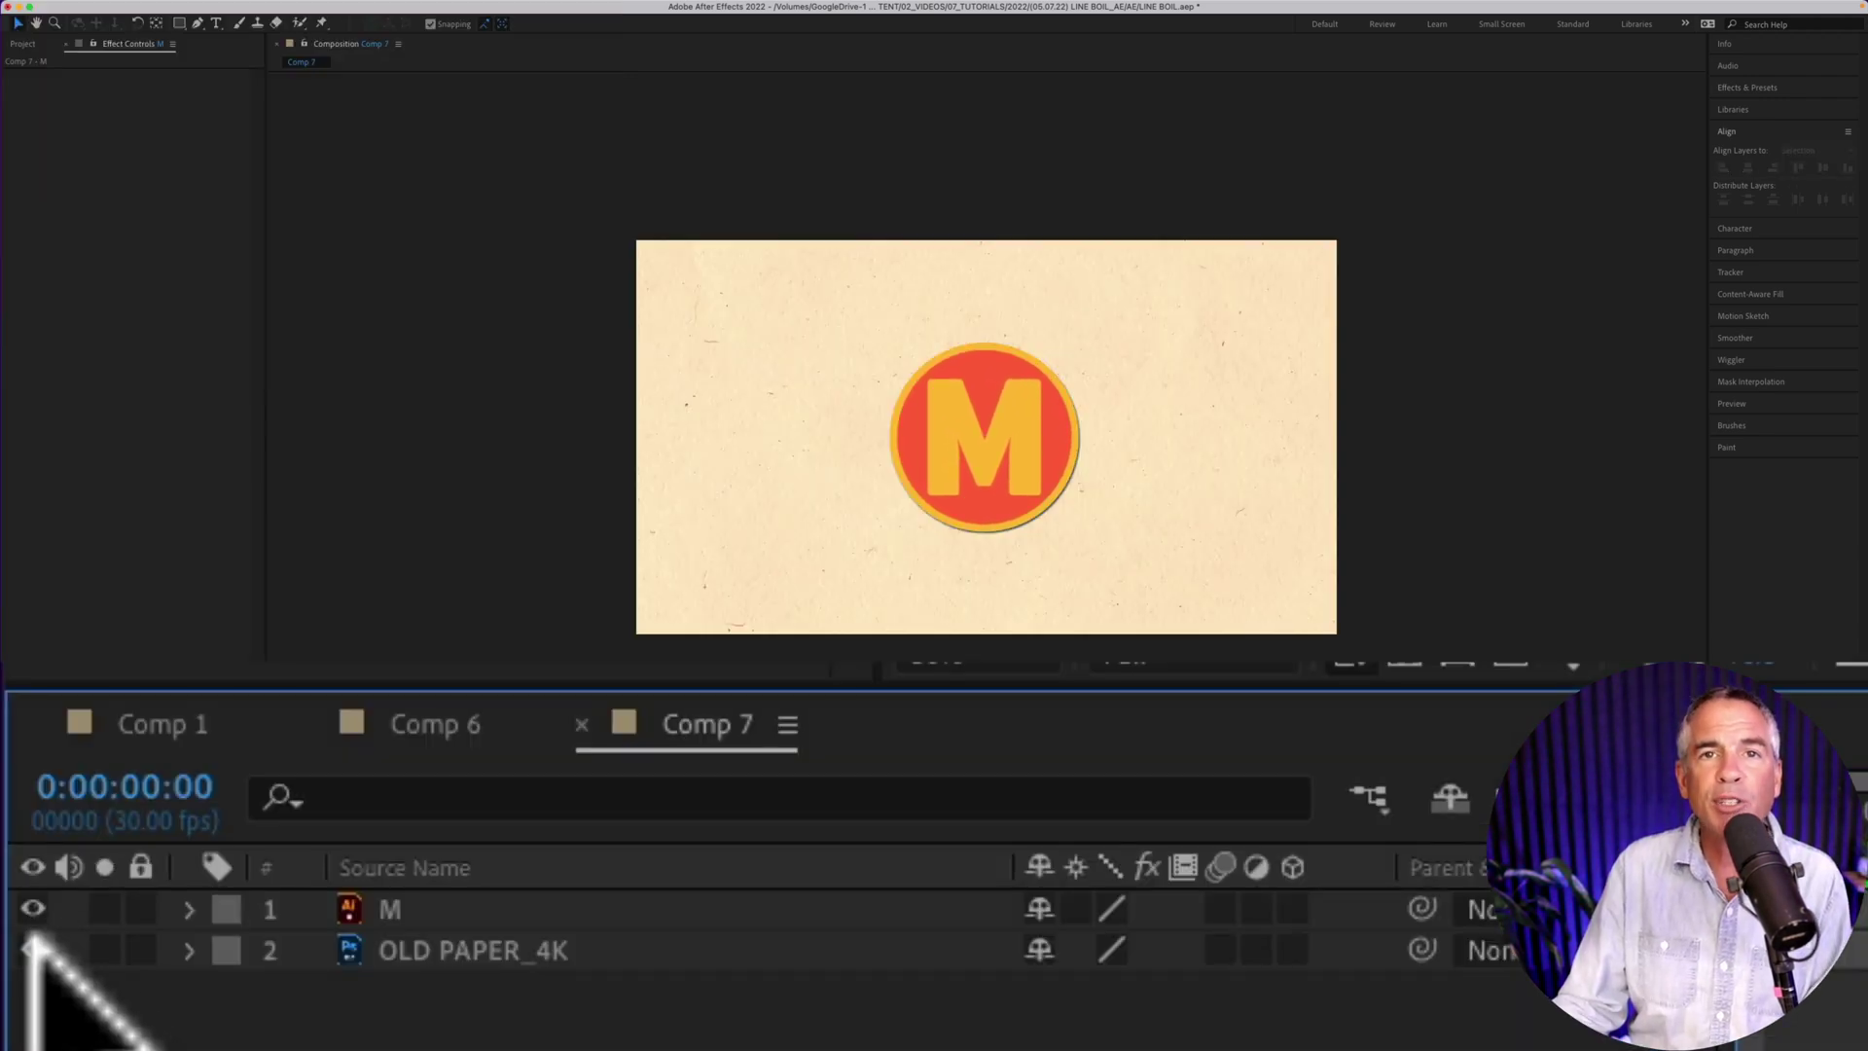
{"action": "left_click", "coordinate": [29, 907]}
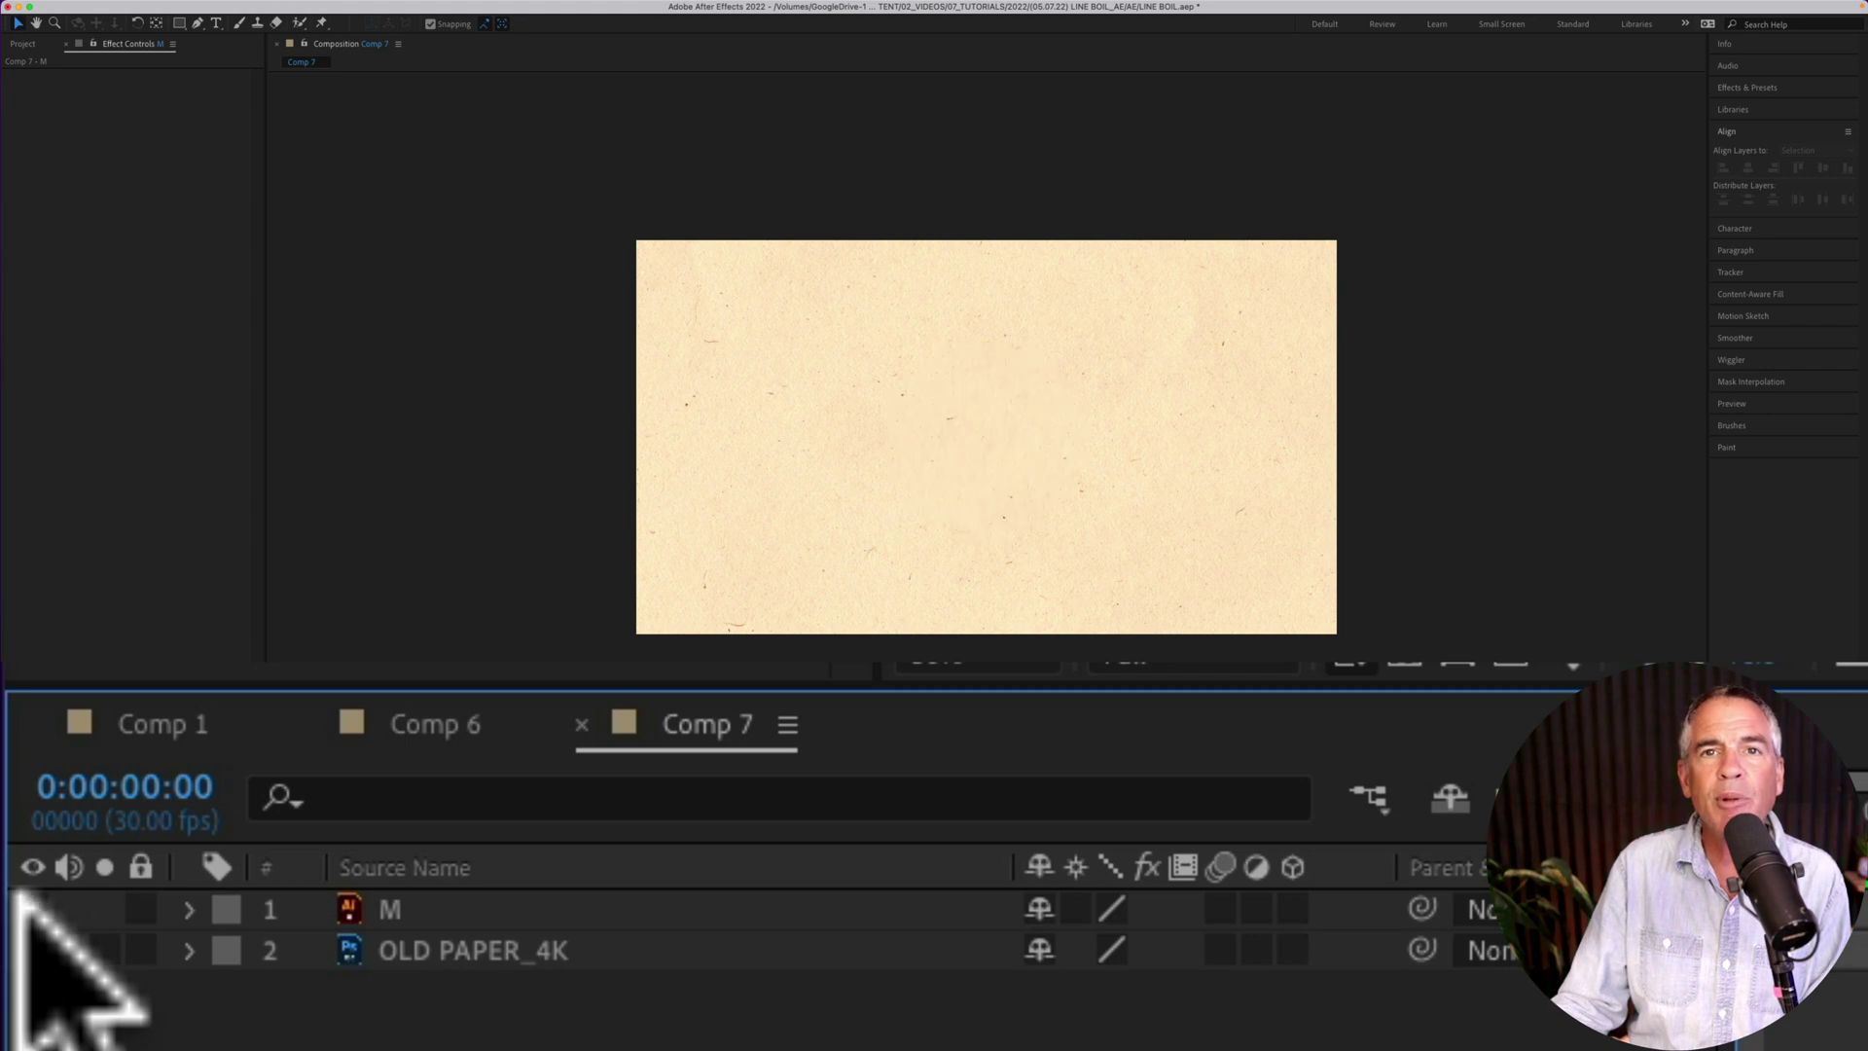
{"action": "left_click", "coordinate": [32, 909]}
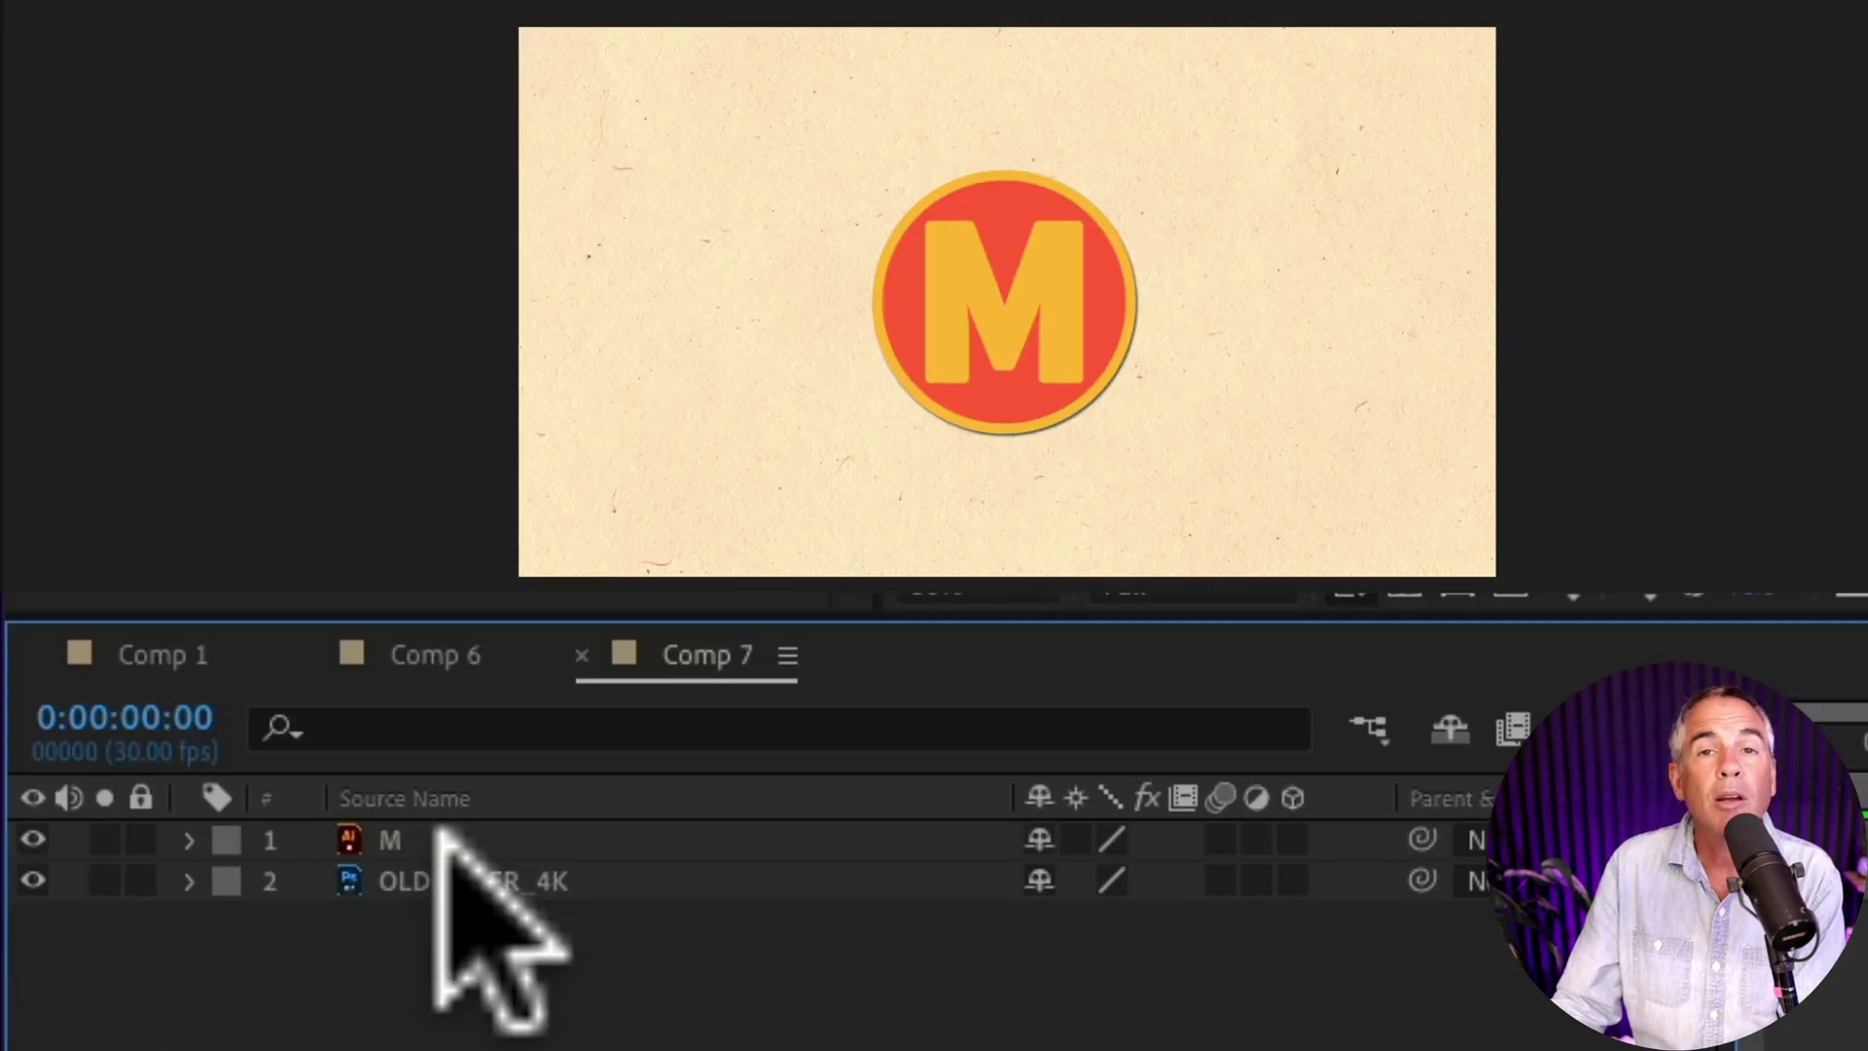
Step: Select the M layer and reveal its Position property (953.5,540.0) to add an expression
{"action": "left_click", "coordinate": [428, 837]}
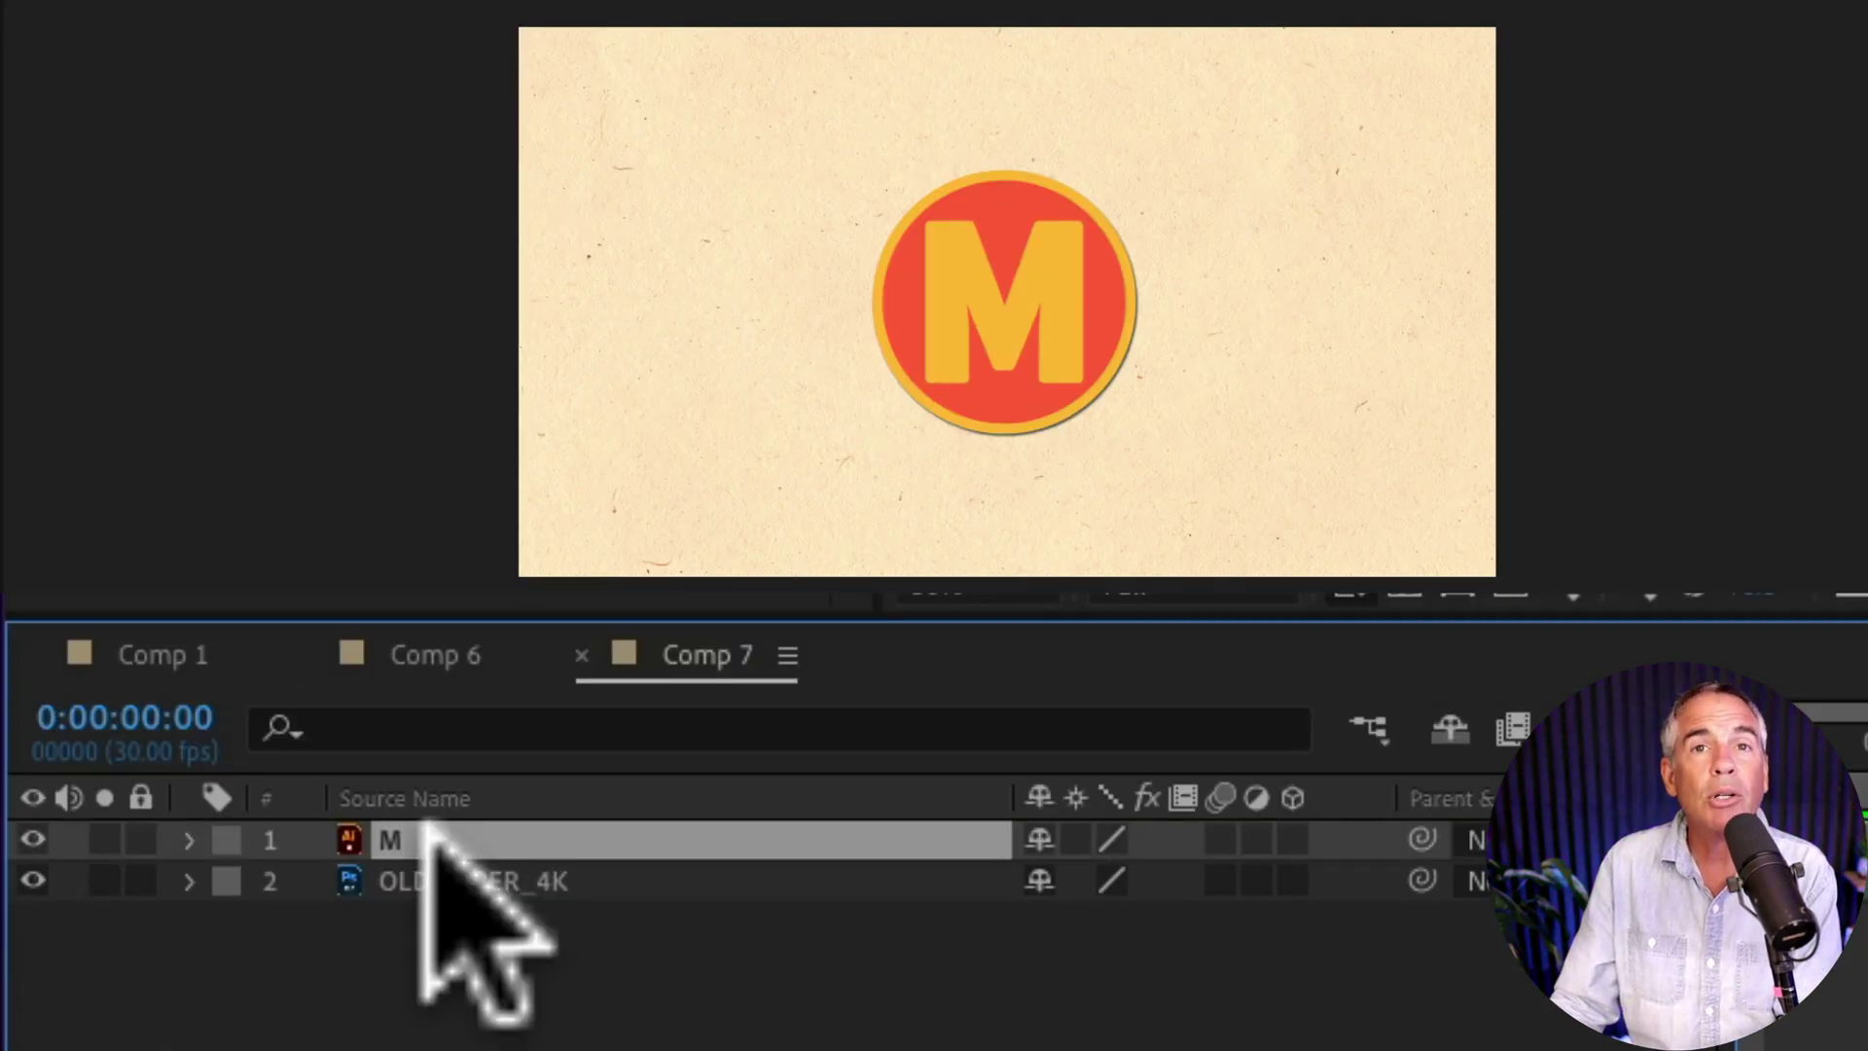
{"action": "key", "text": "p"}
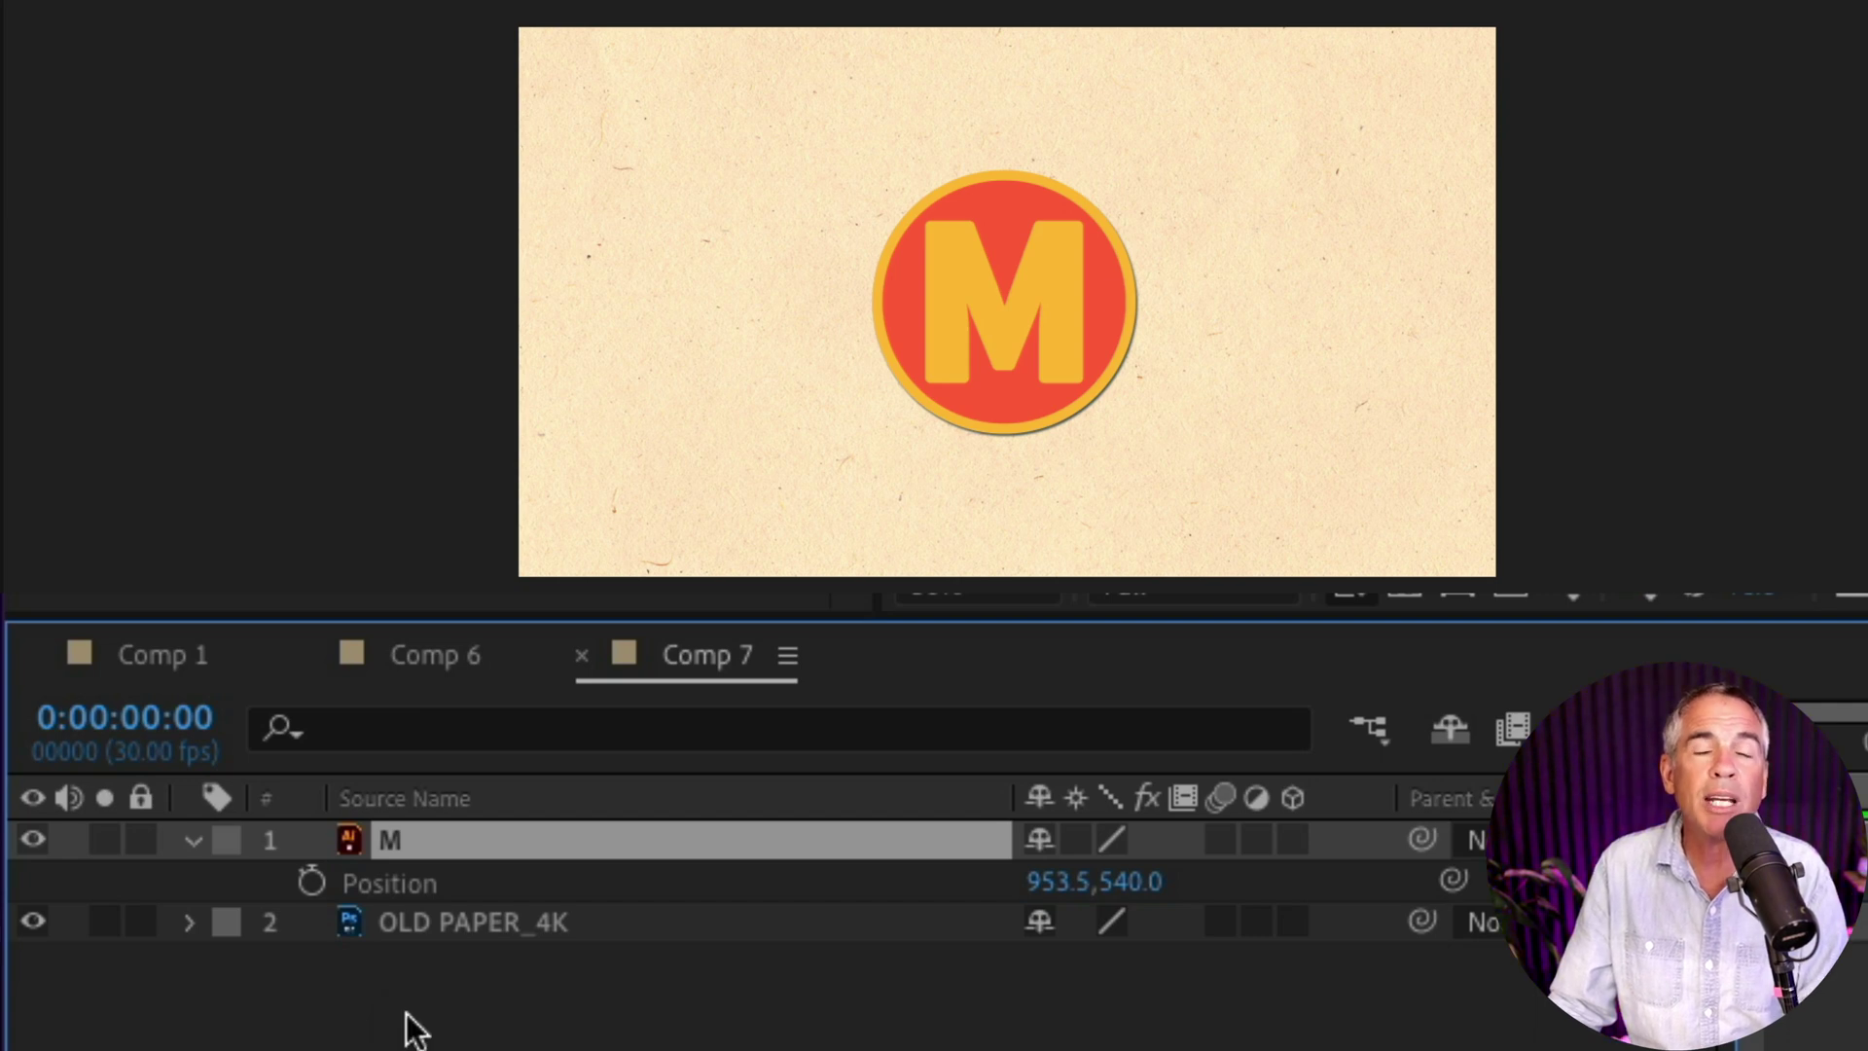
{"action": "key", "text": "alt"}
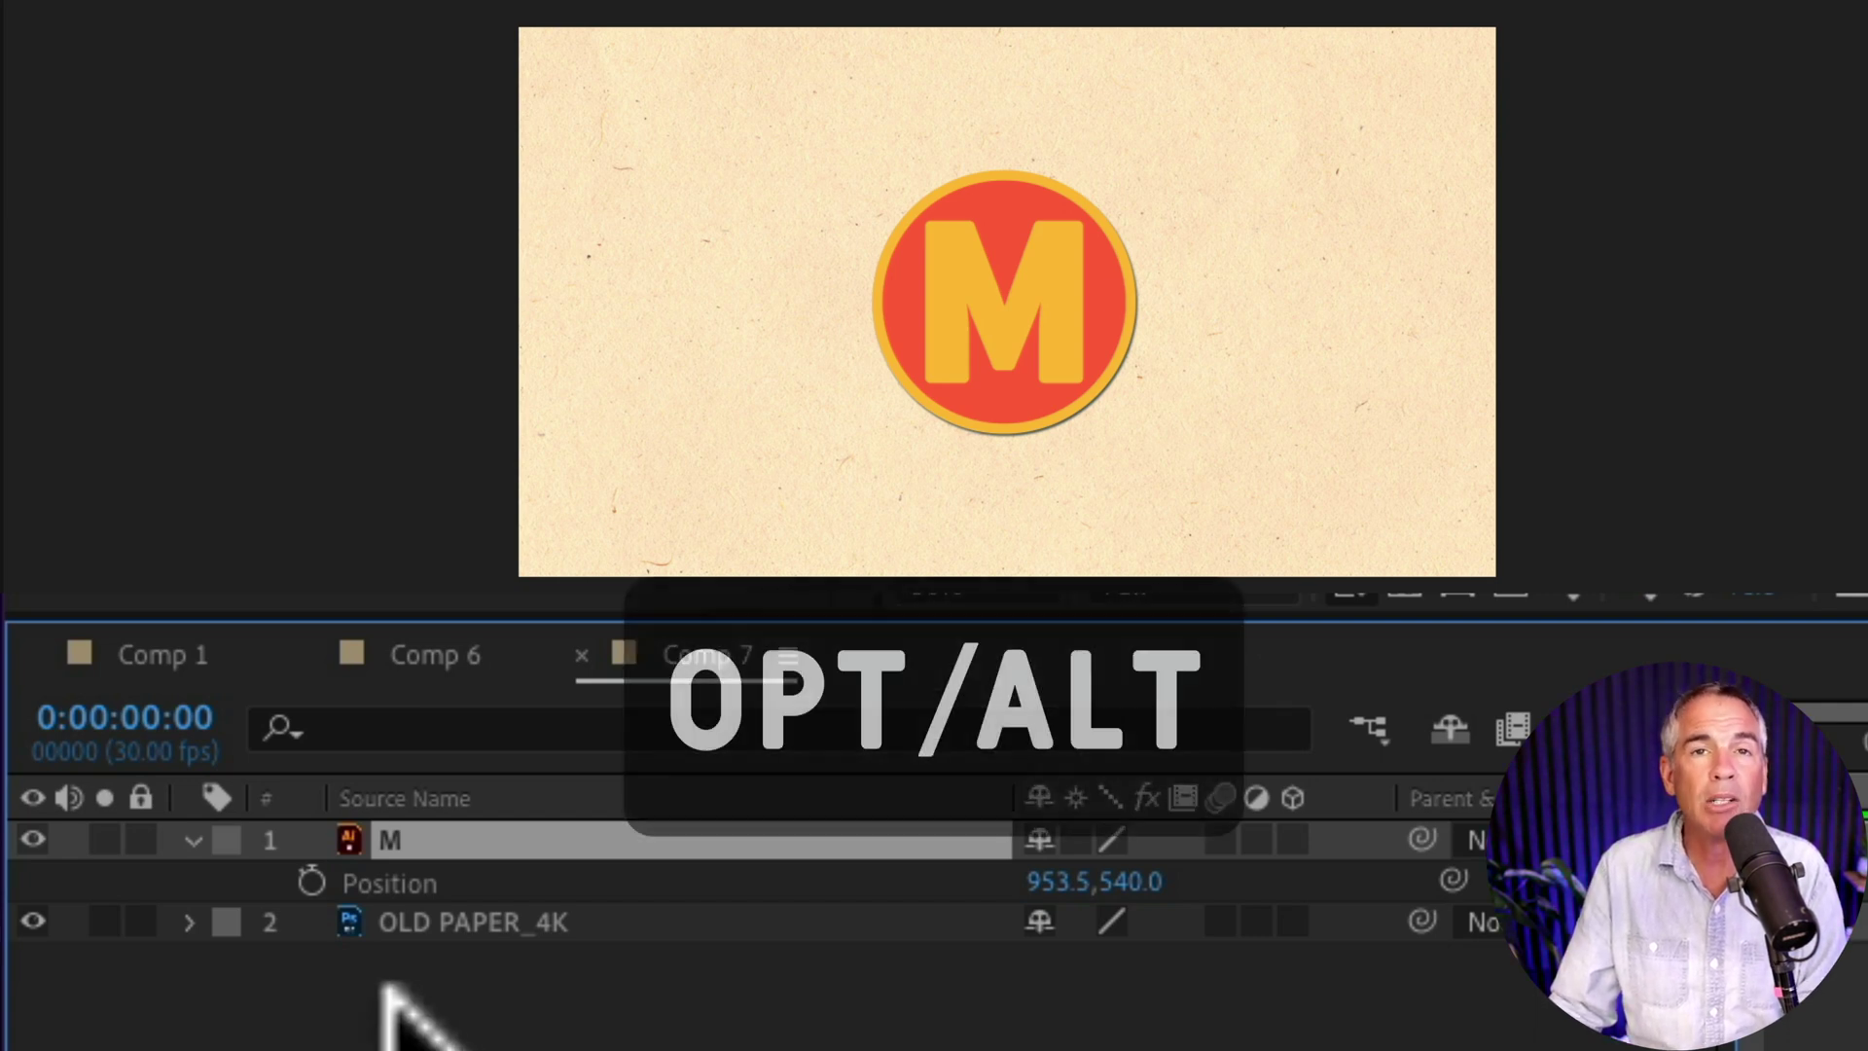
Step: Give the M layer's Position the expression wiggle(5,15) and preview the jittering logo
{"action": "left_click", "coordinate": [311, 881], "text": "alt"}
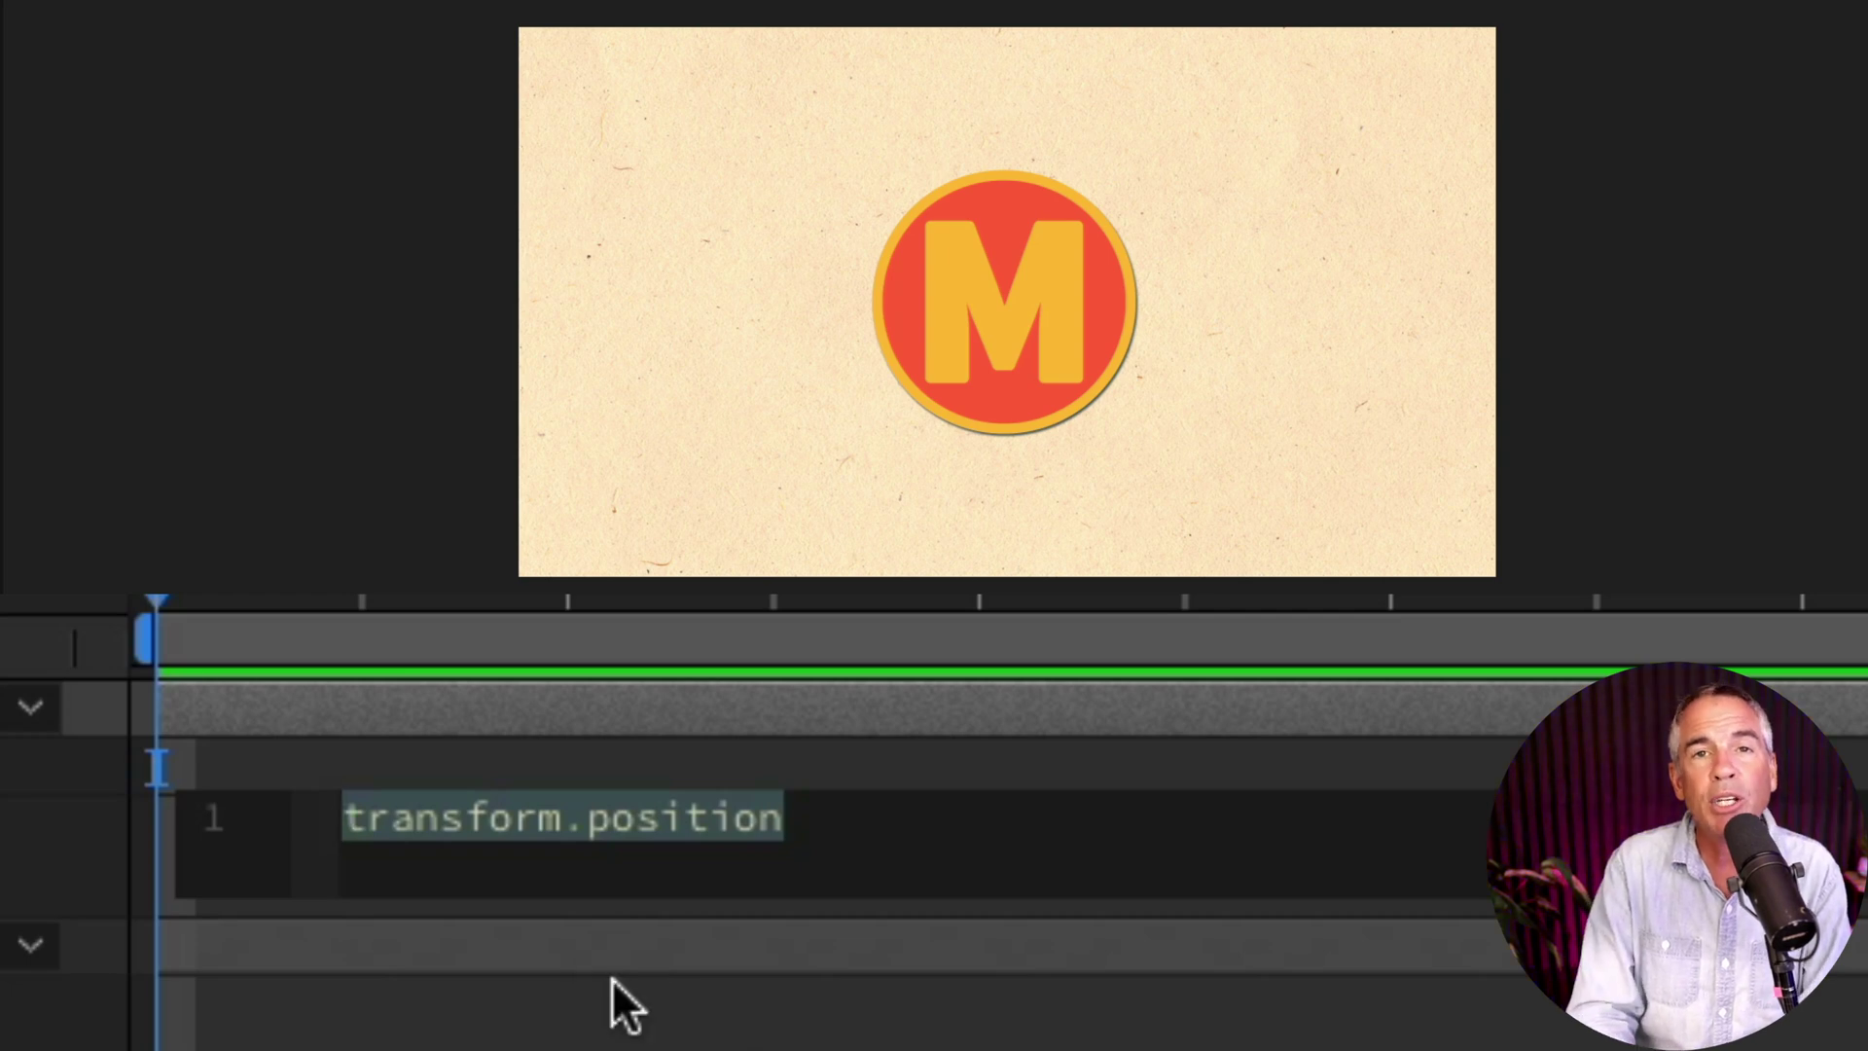
{"action": "type", "text": "wiggle"}
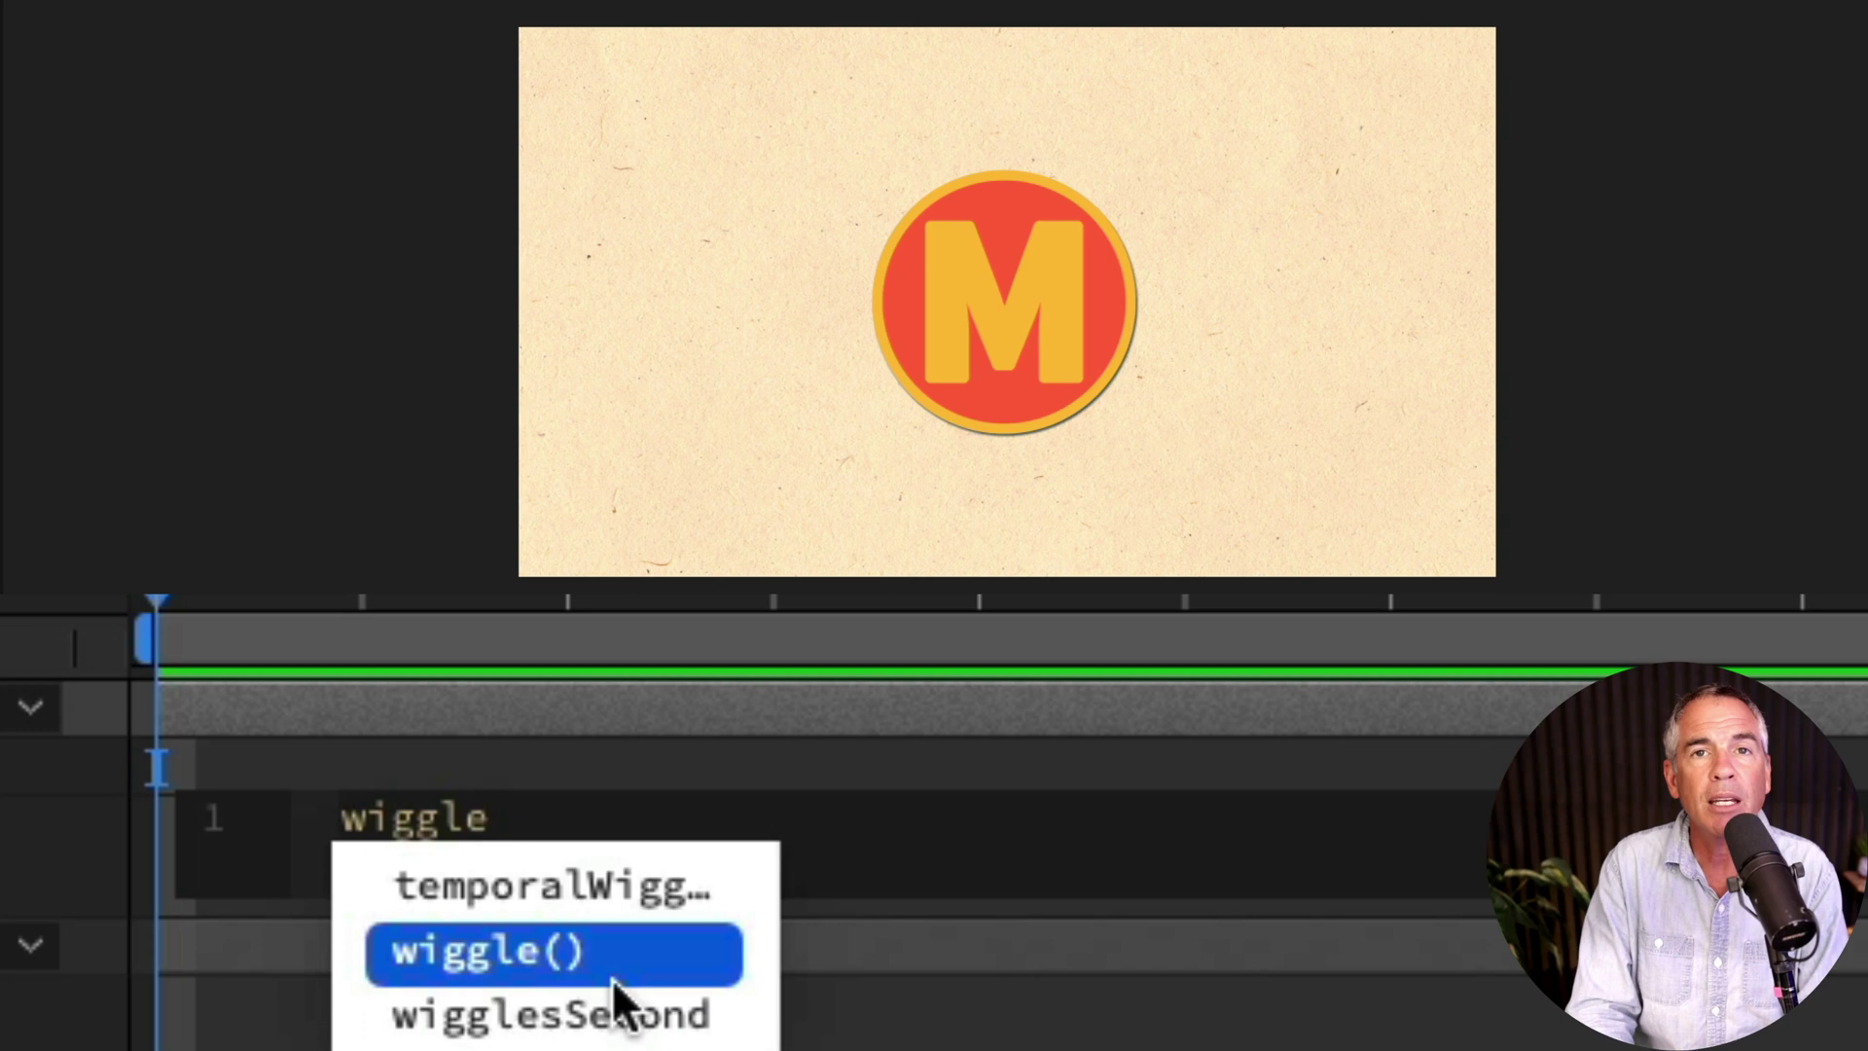
{"action": "type", "text": "("}
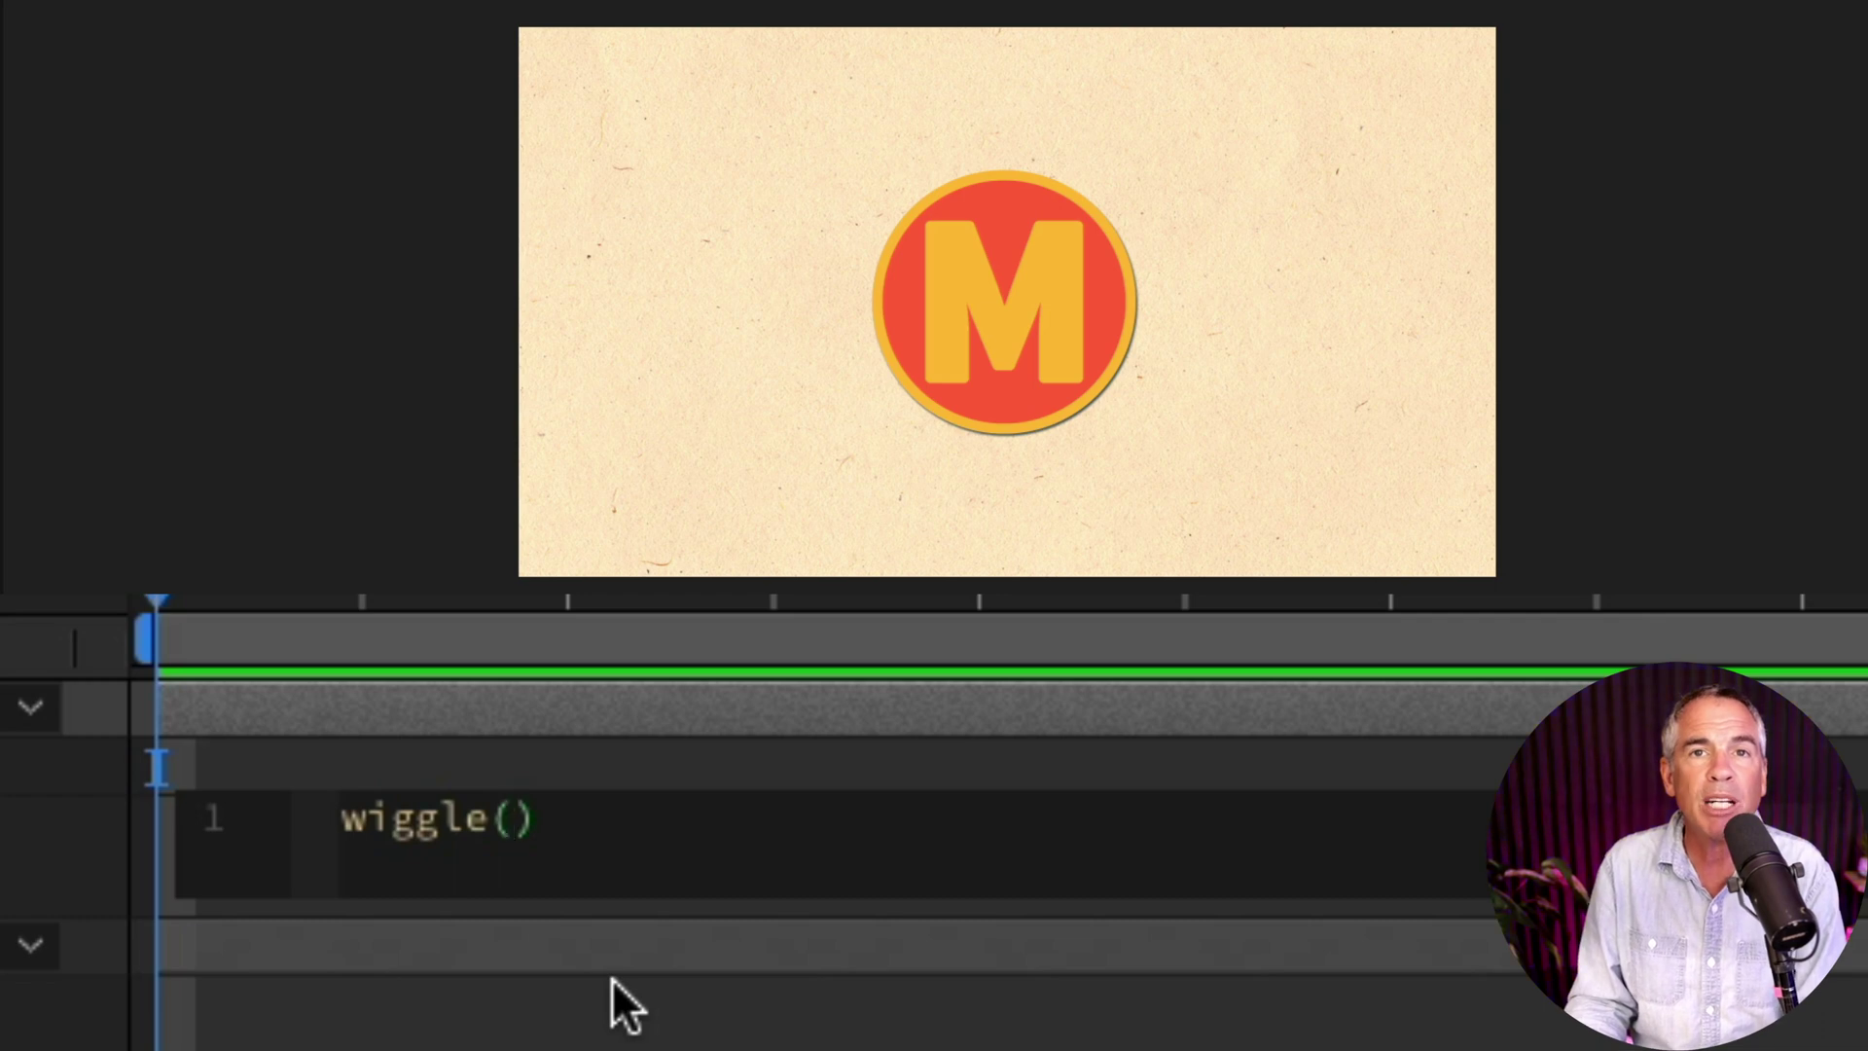
{"action": "left_click", "coordinate": [611, 978]}
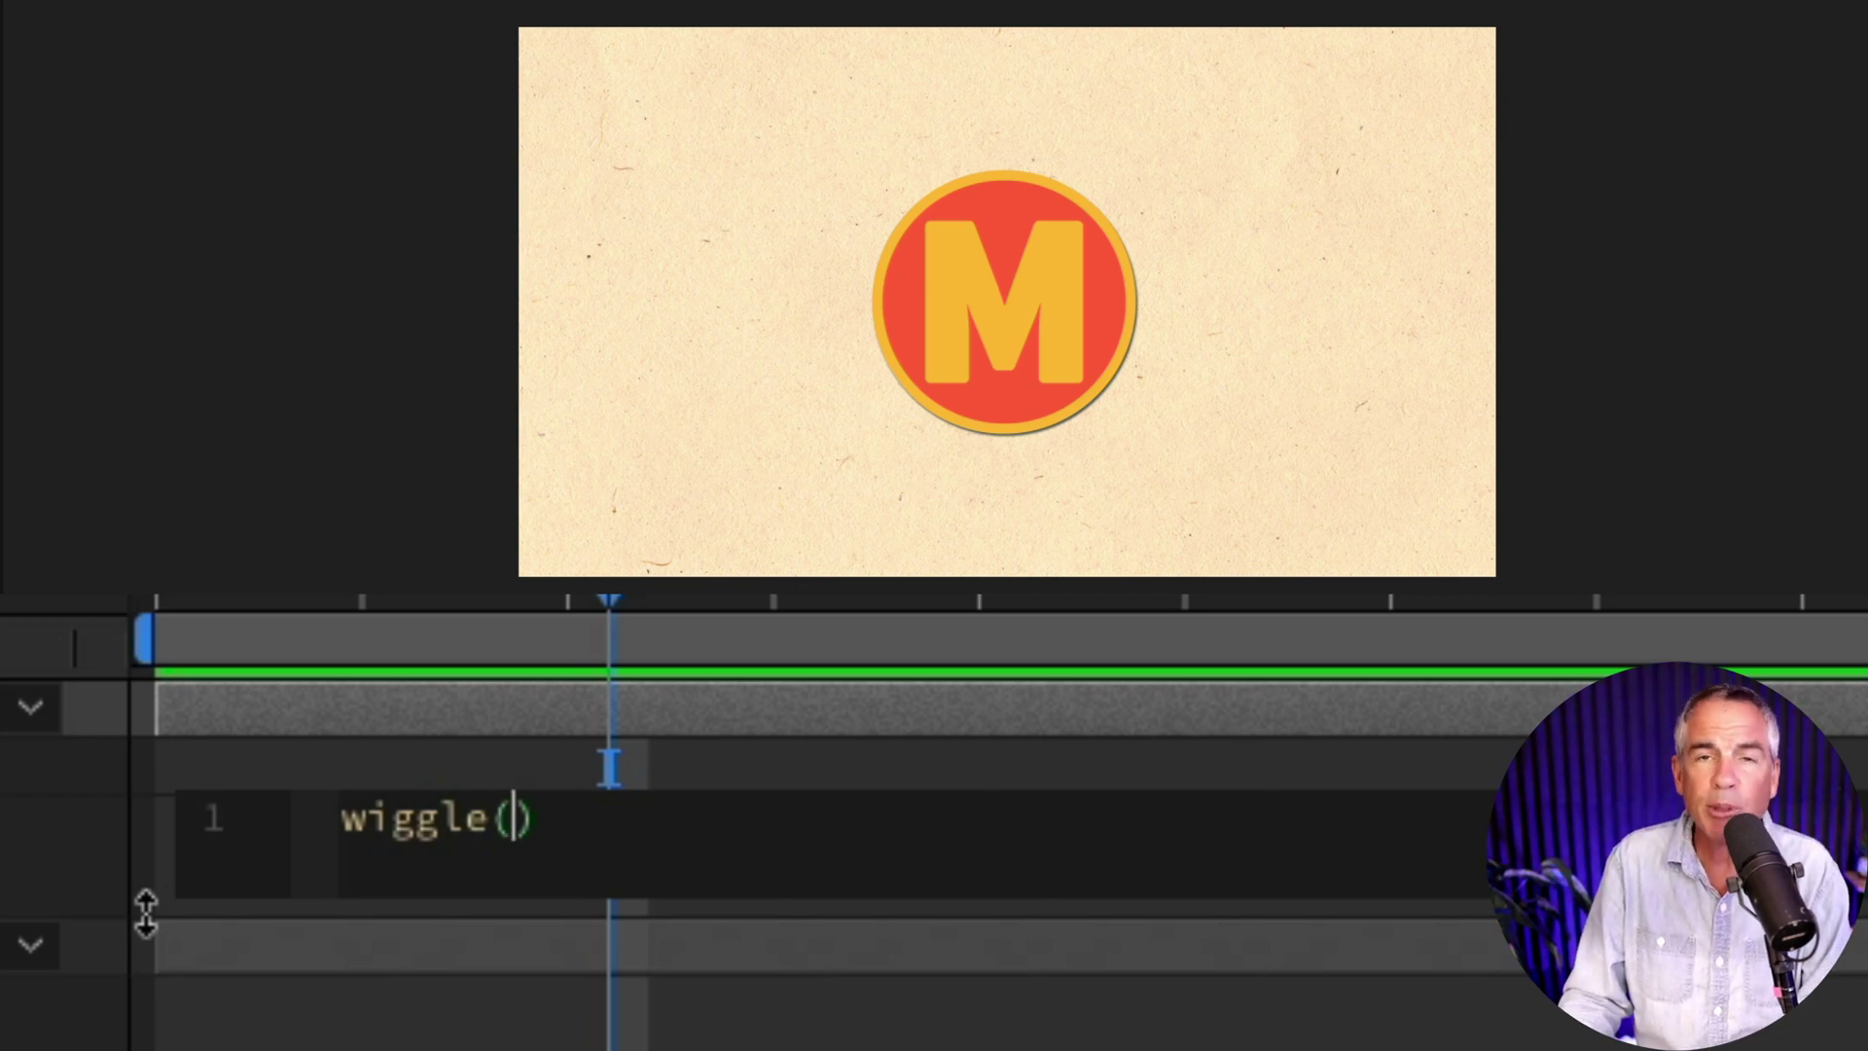
{"action": "type", "text": "5"}
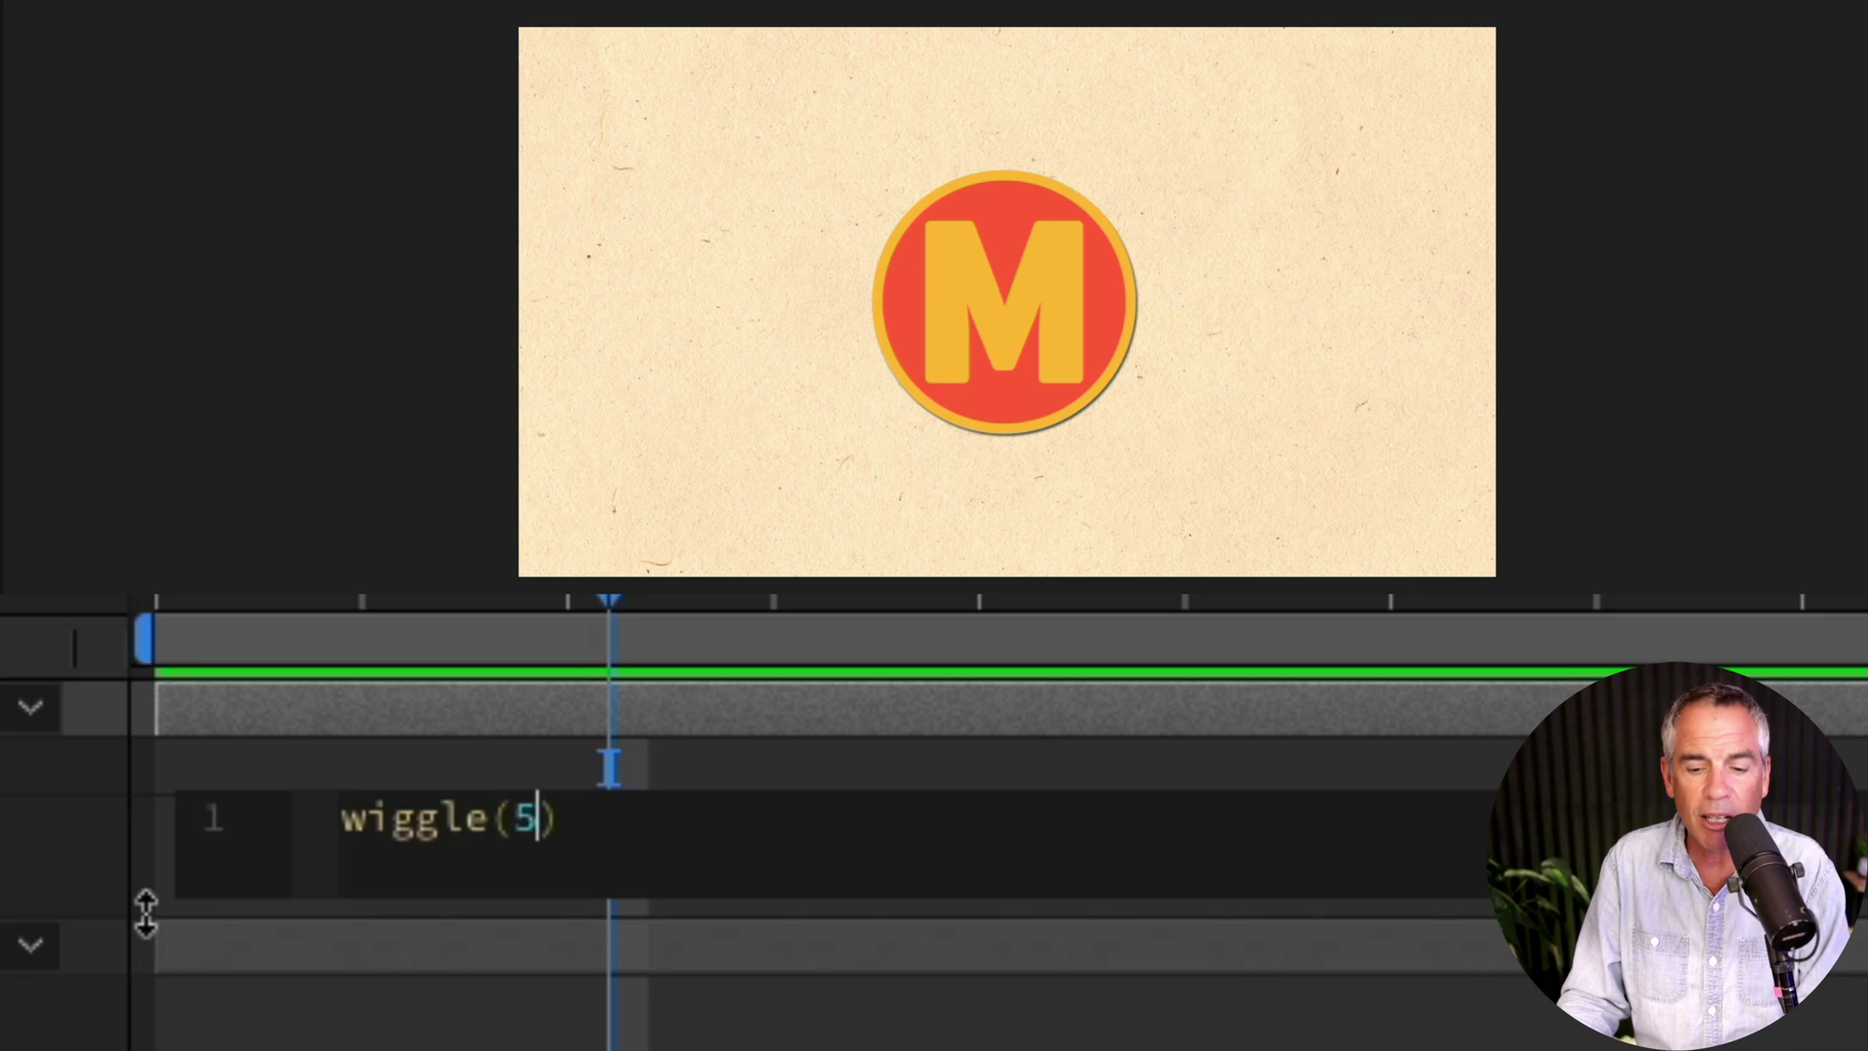
{"action": "type", "text": ","}
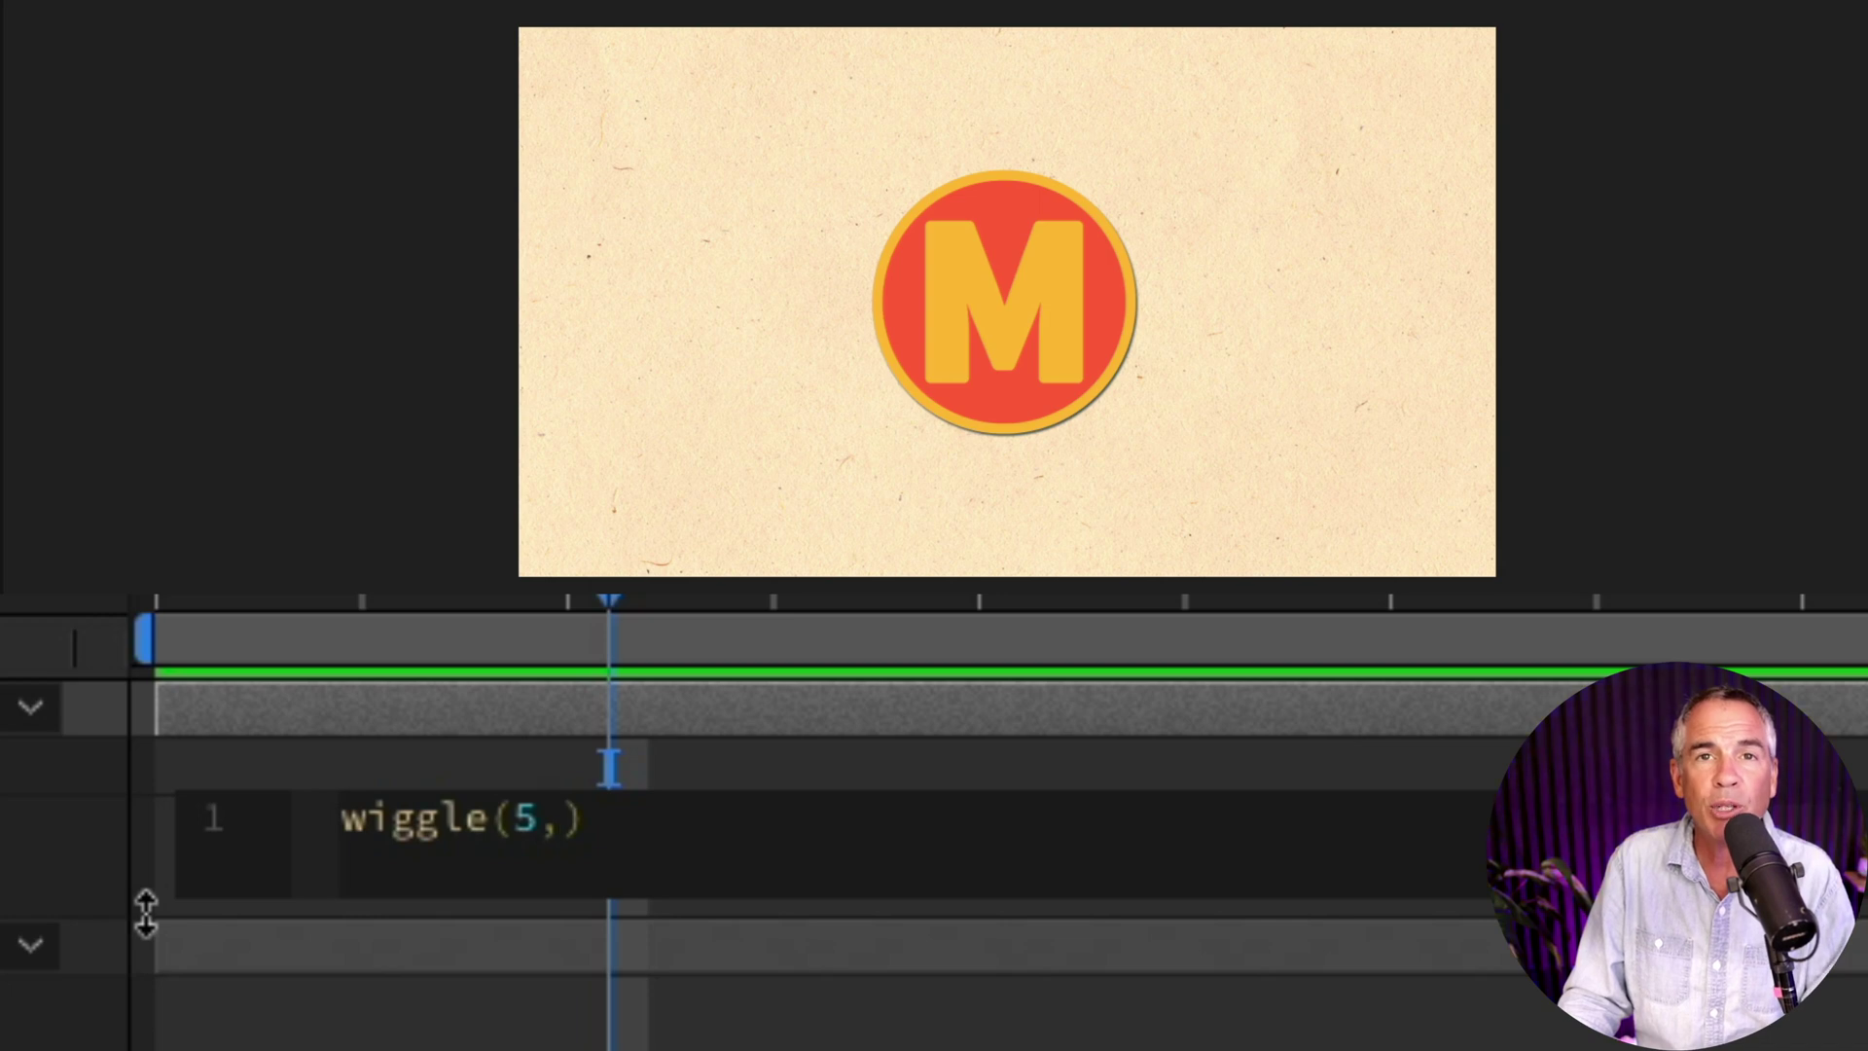
{"action": "type", "text": "15"}
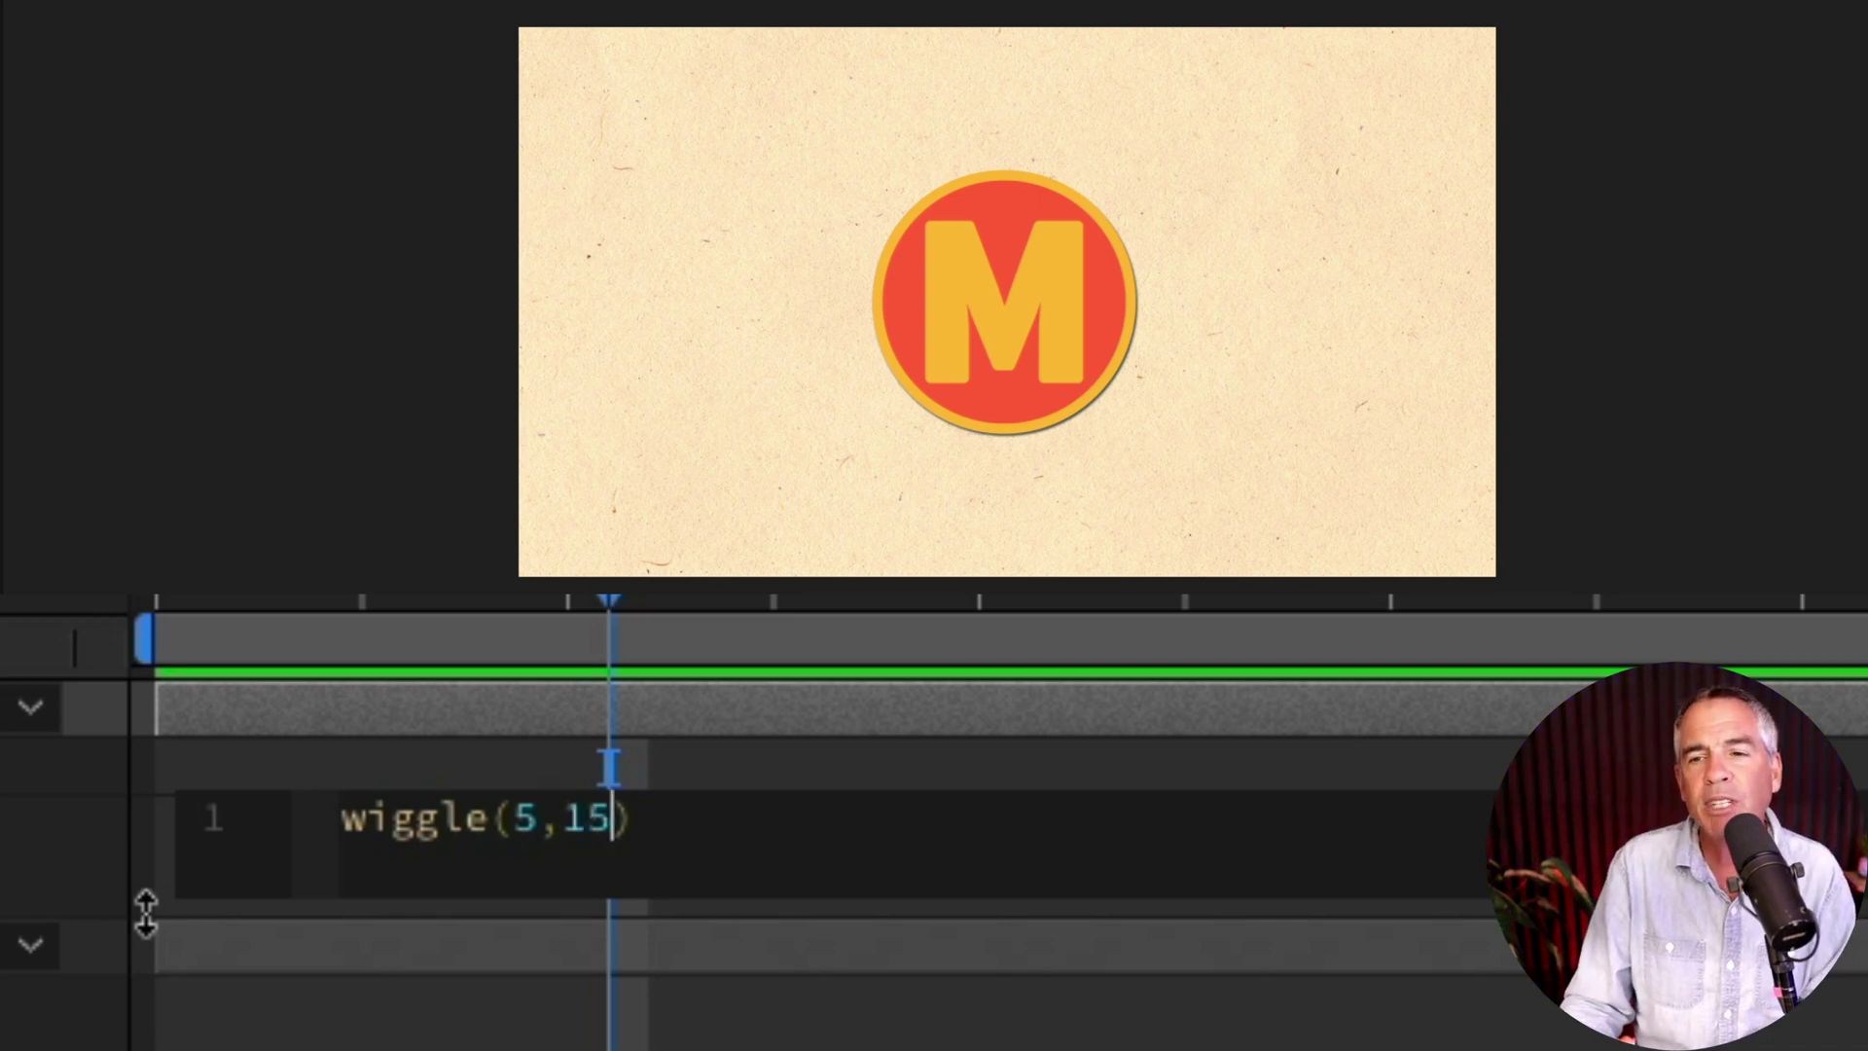
{"action": "left_click", "coordinate": [610, 768]}
{"action": "key", "text": "space"}
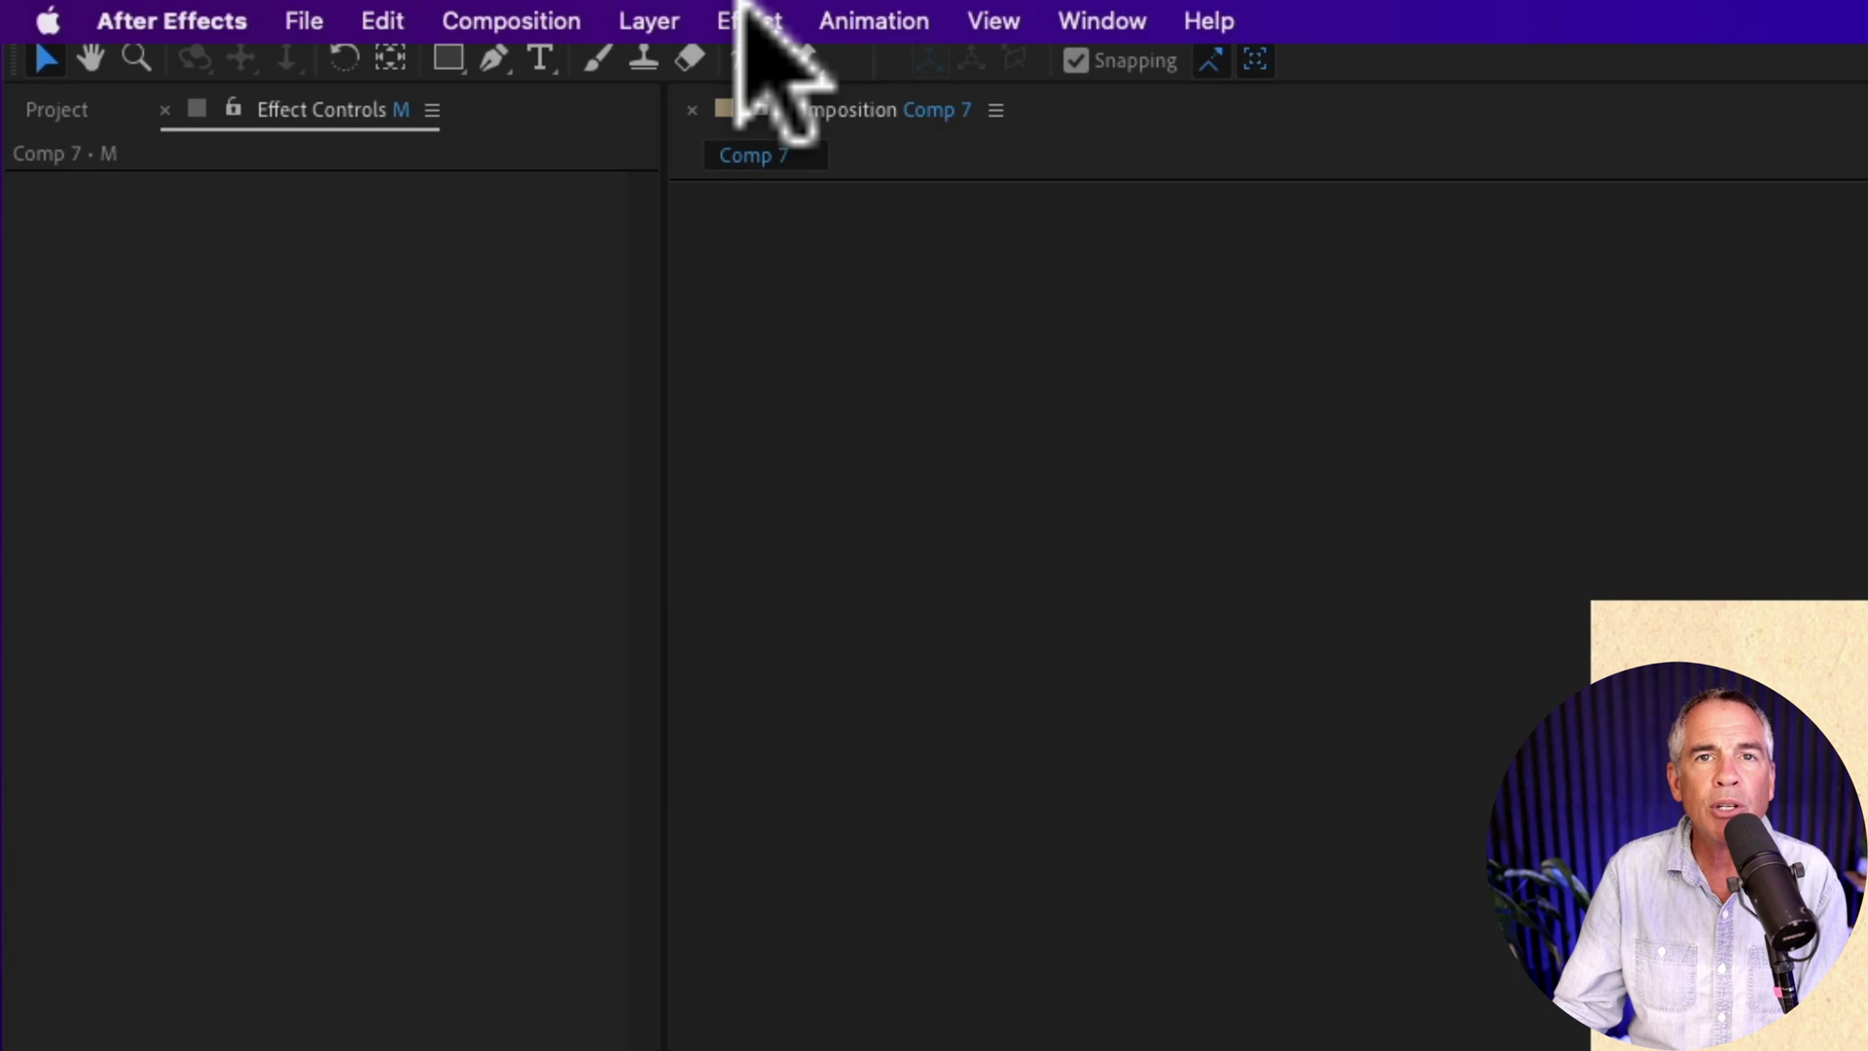
Step: Add a Slider Control effect to the M layer and rename it Frequency
{"action": "left_click", "coordinate": [745, 14]}
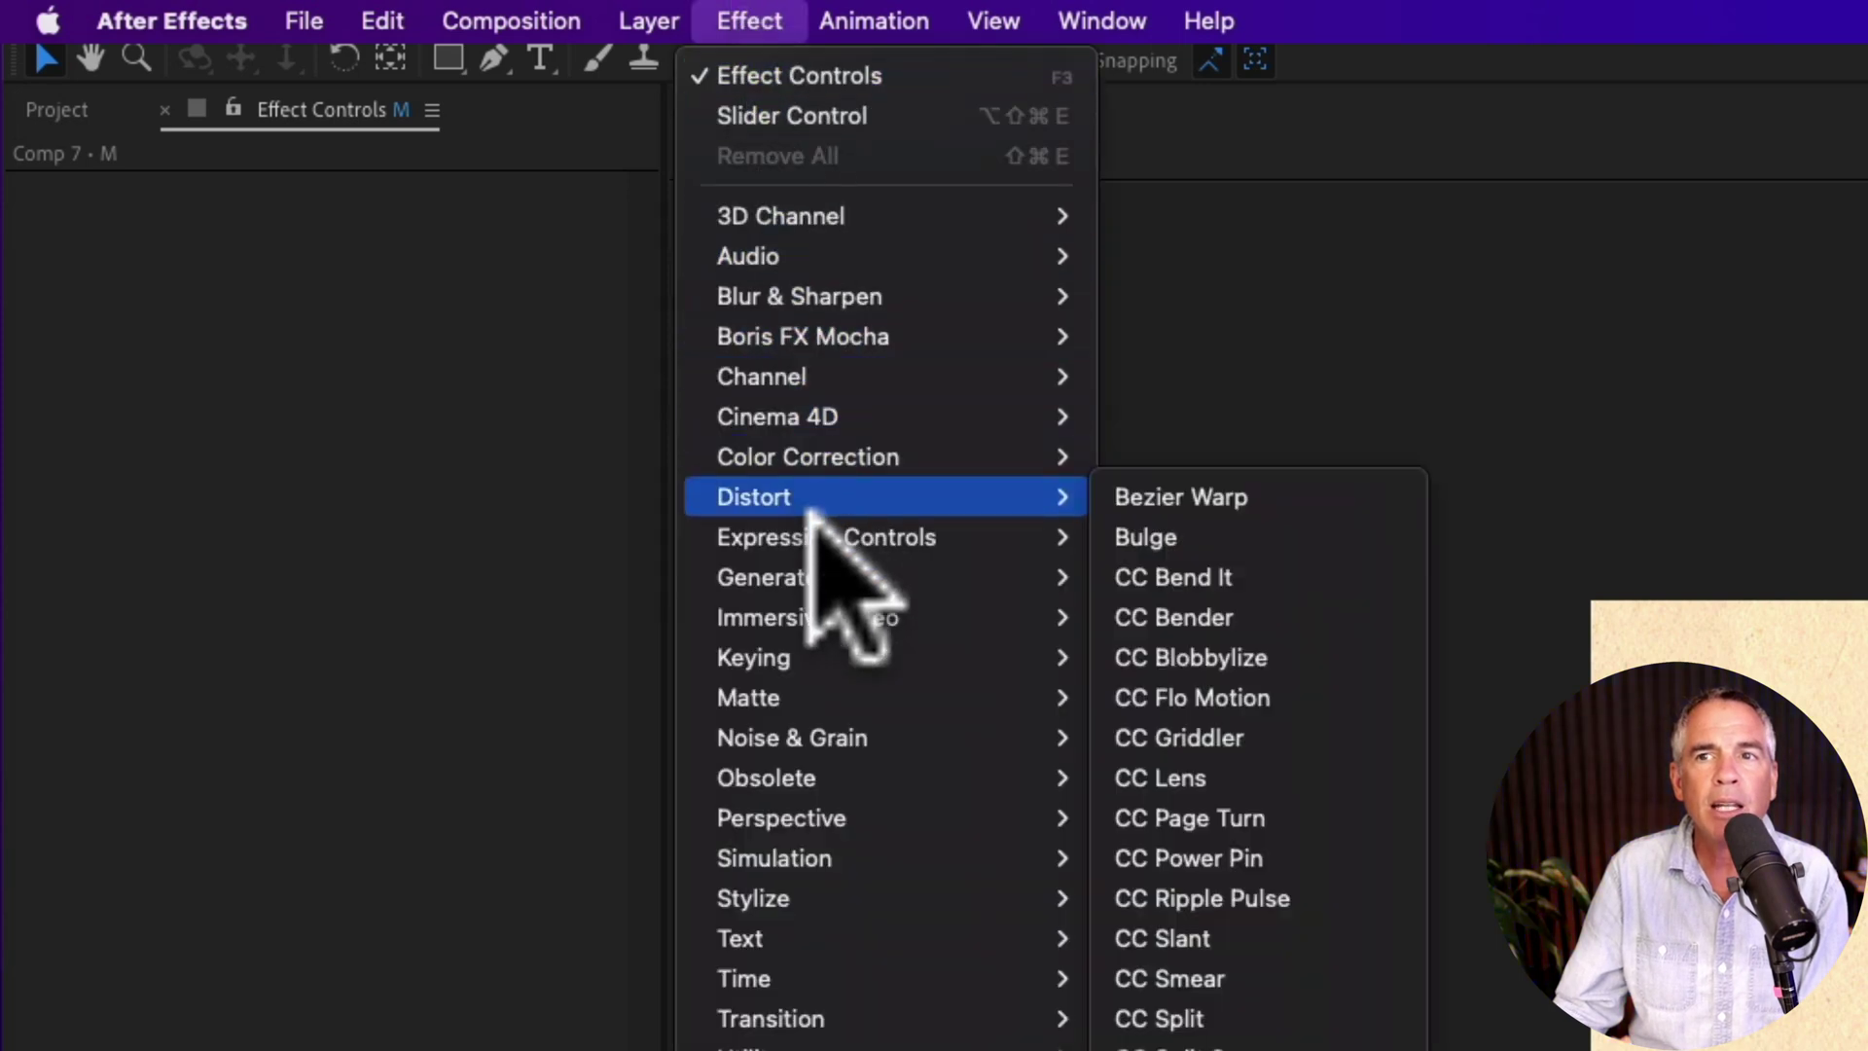
{"action": "mouse_move", "coordinate": [812, 530]}
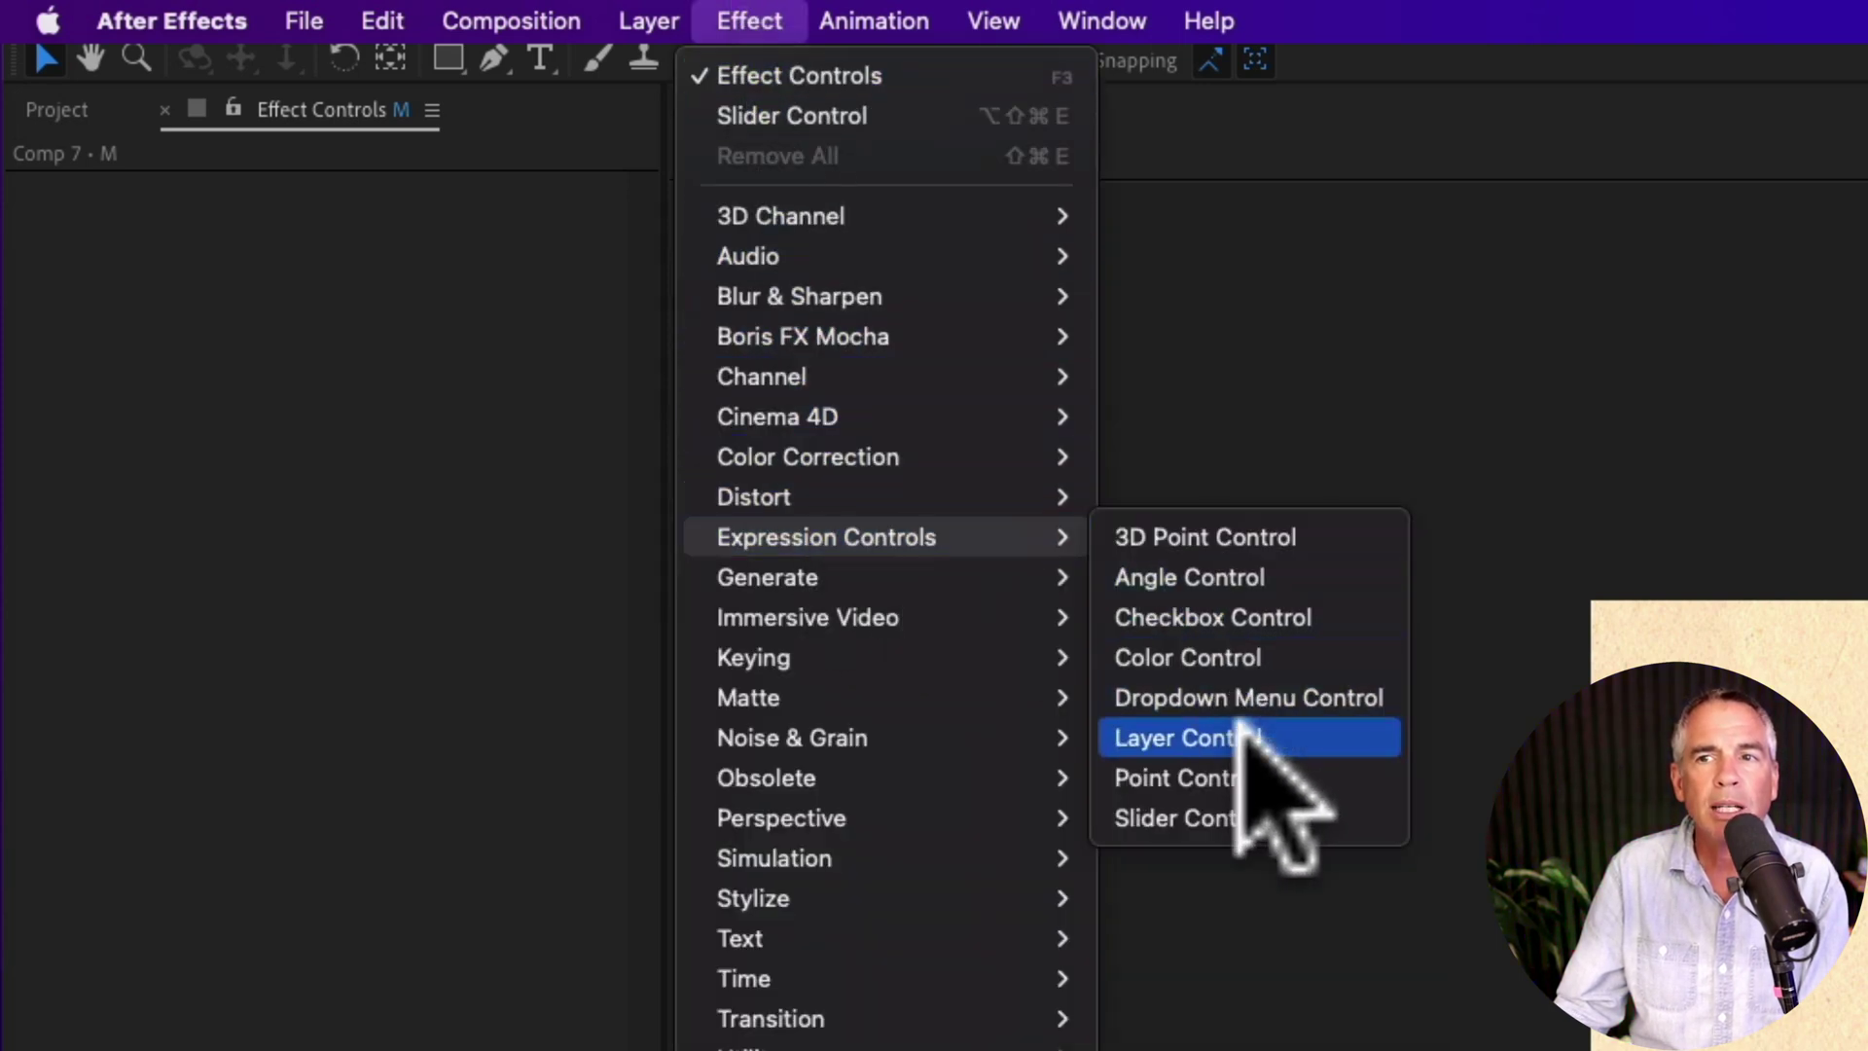
{"action": "left_click", "coordinate": [1231, 813]}
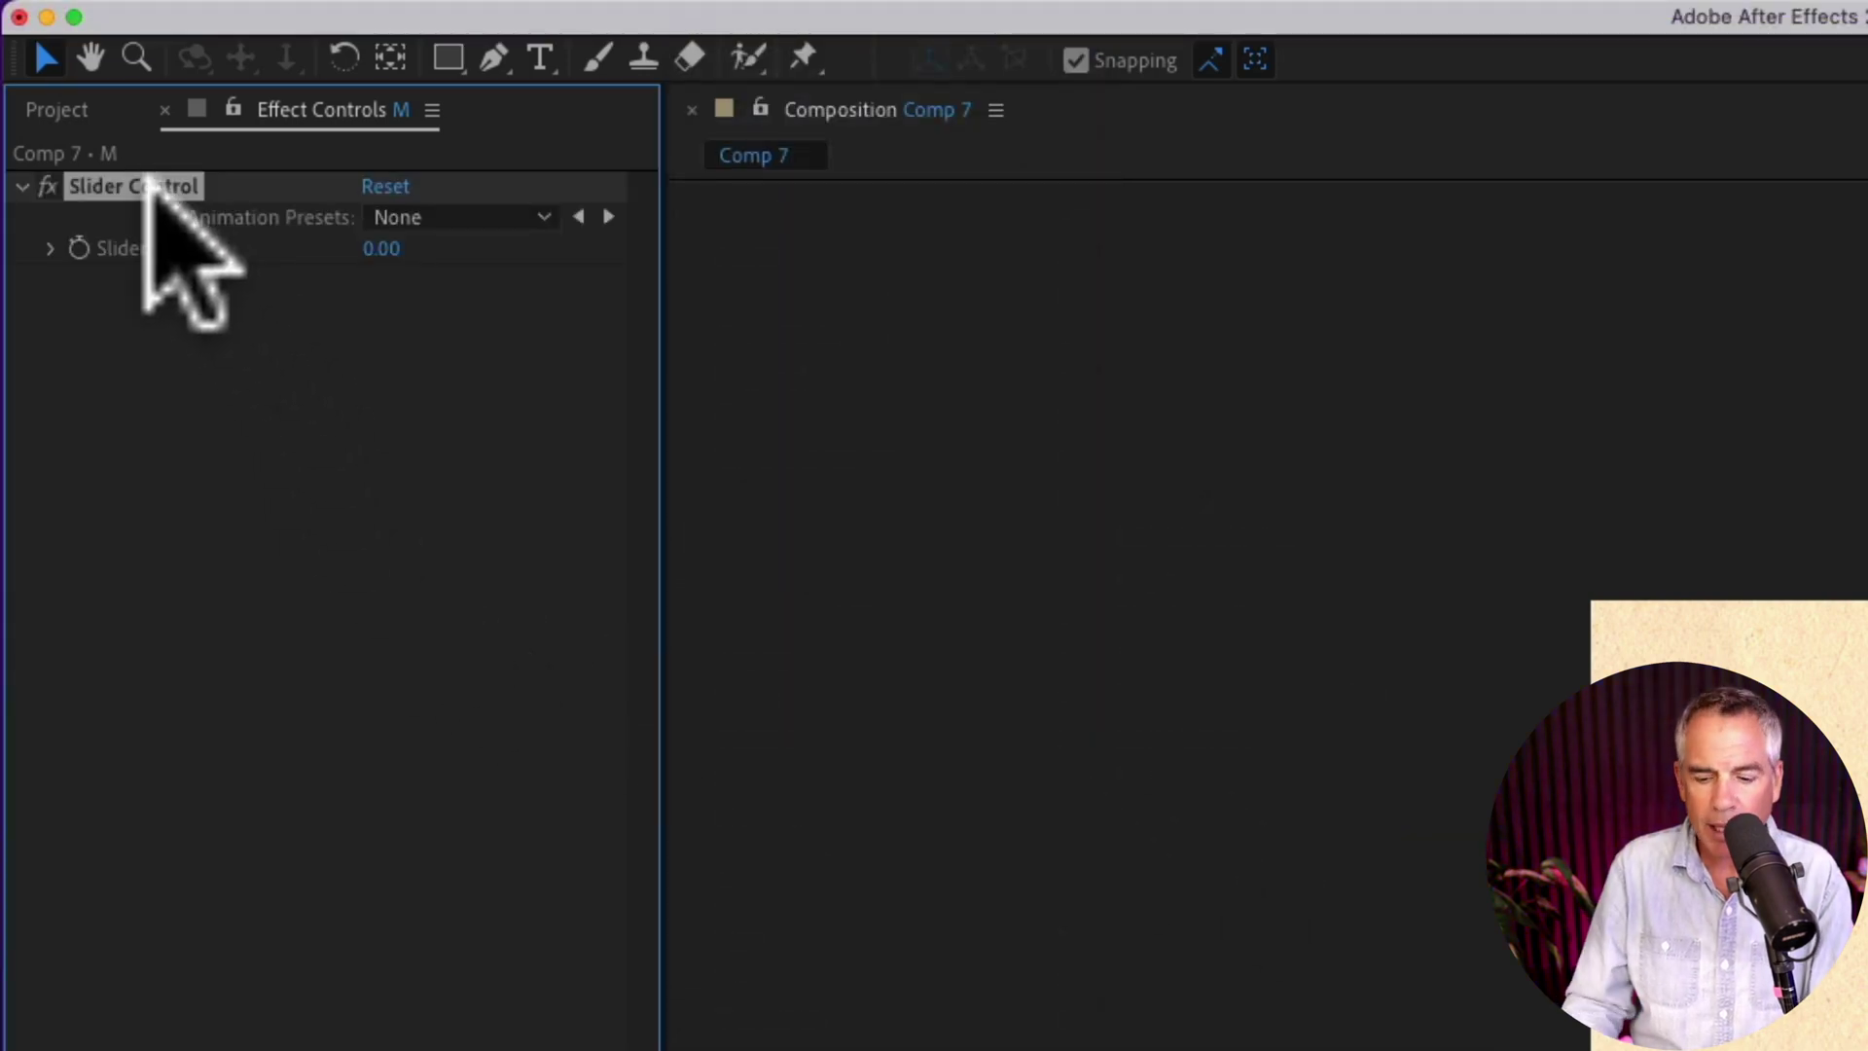
{"action": "key", "text": "Return"}
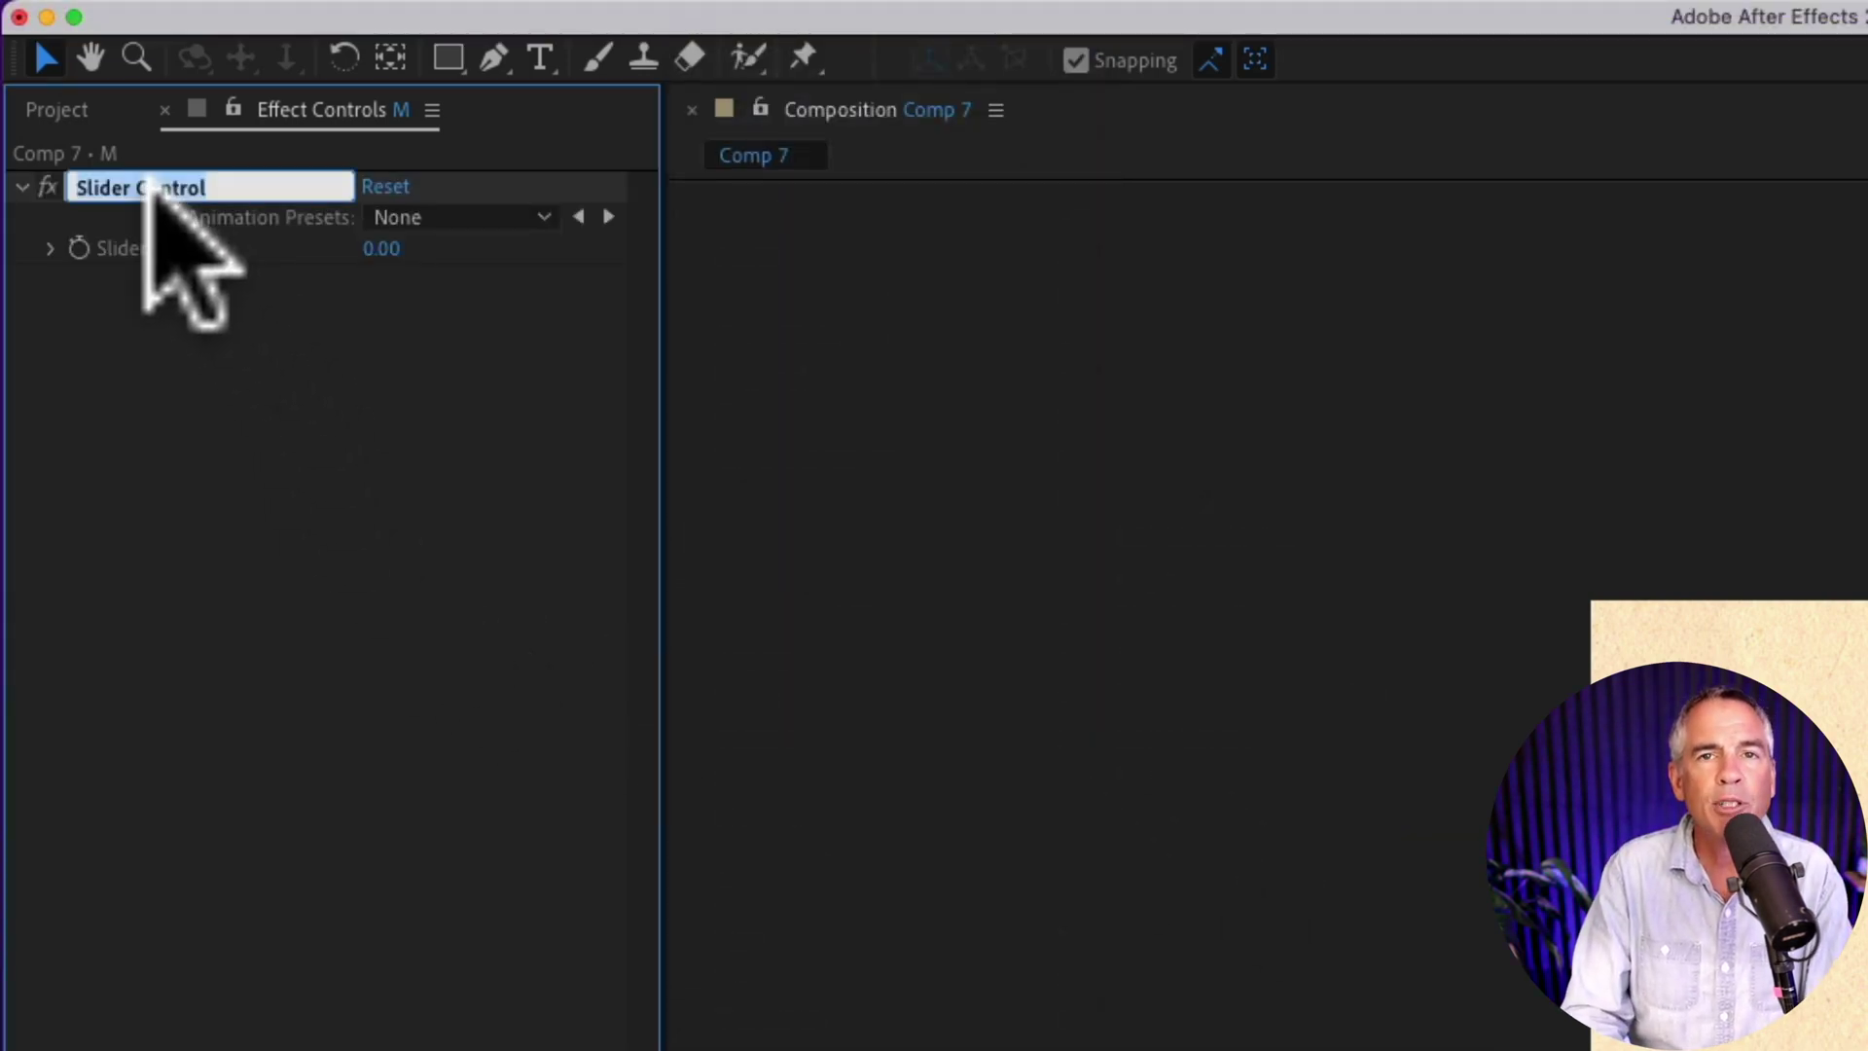
{"action": "type", "text": "Frequ"}
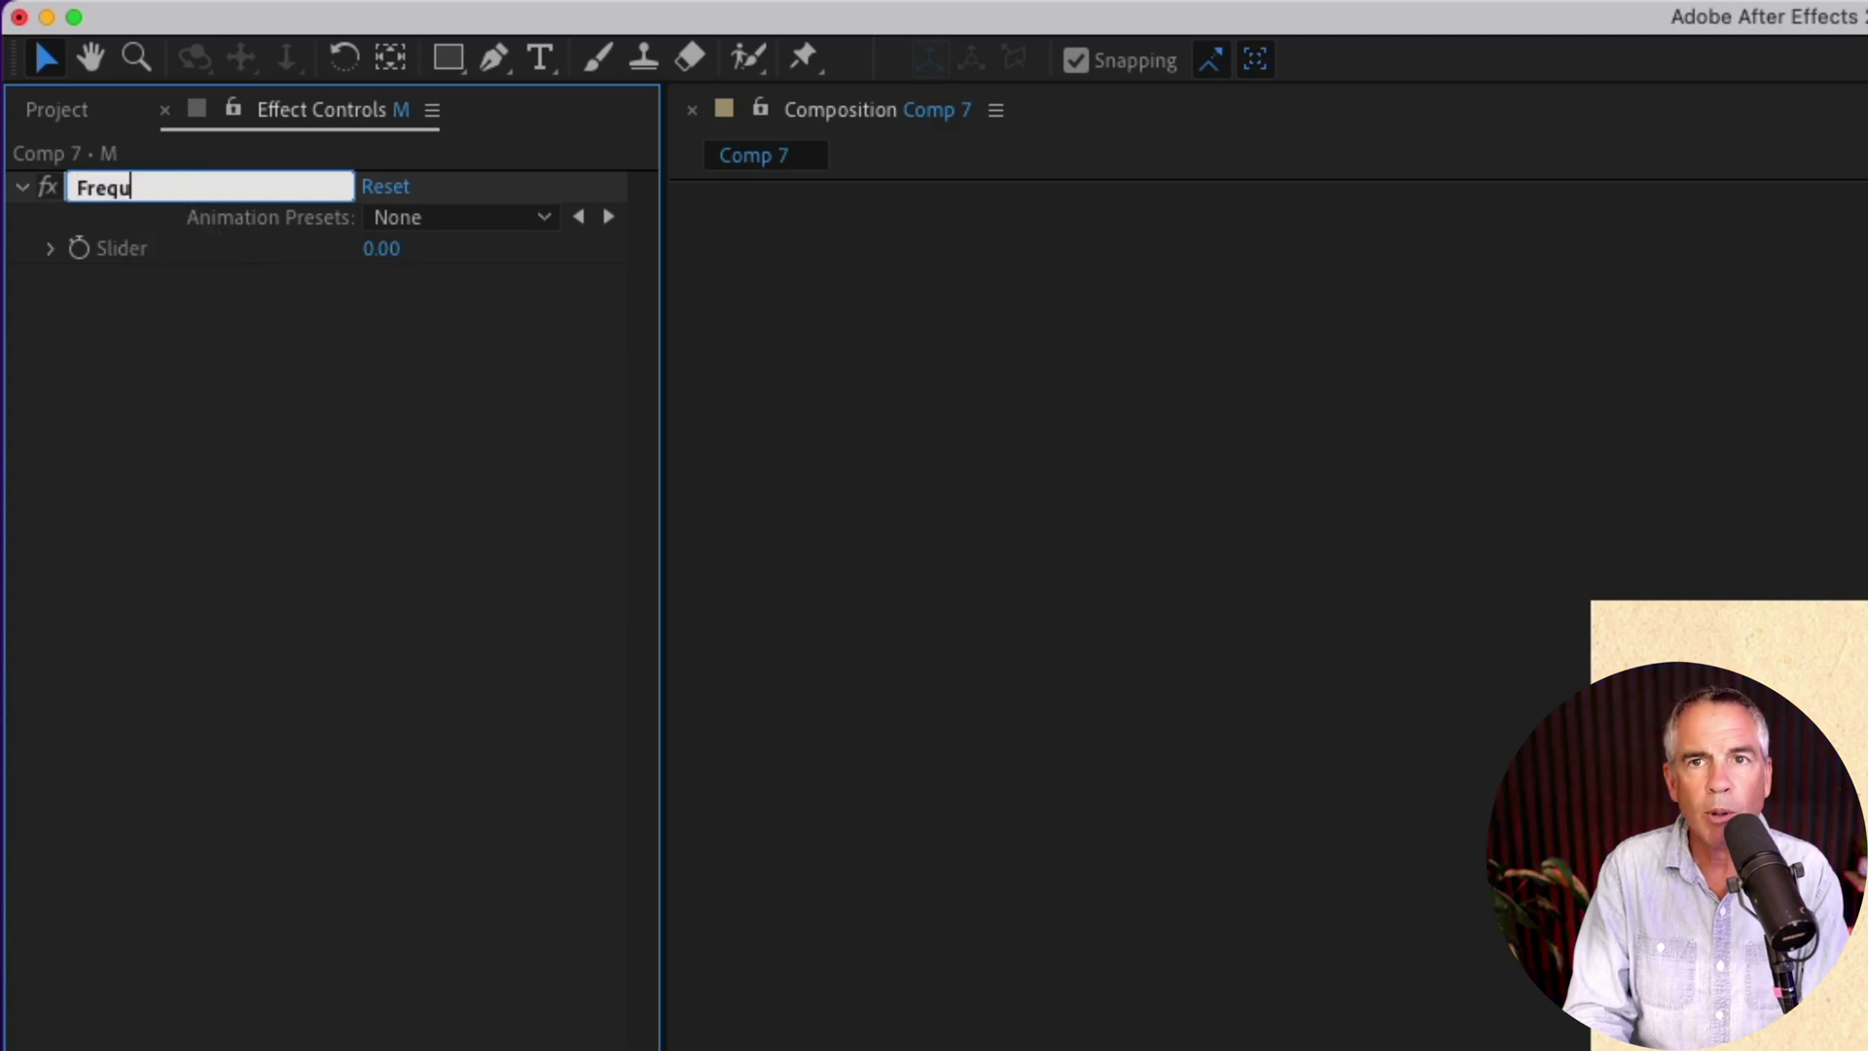
{"action": "type", "text": "ency"}
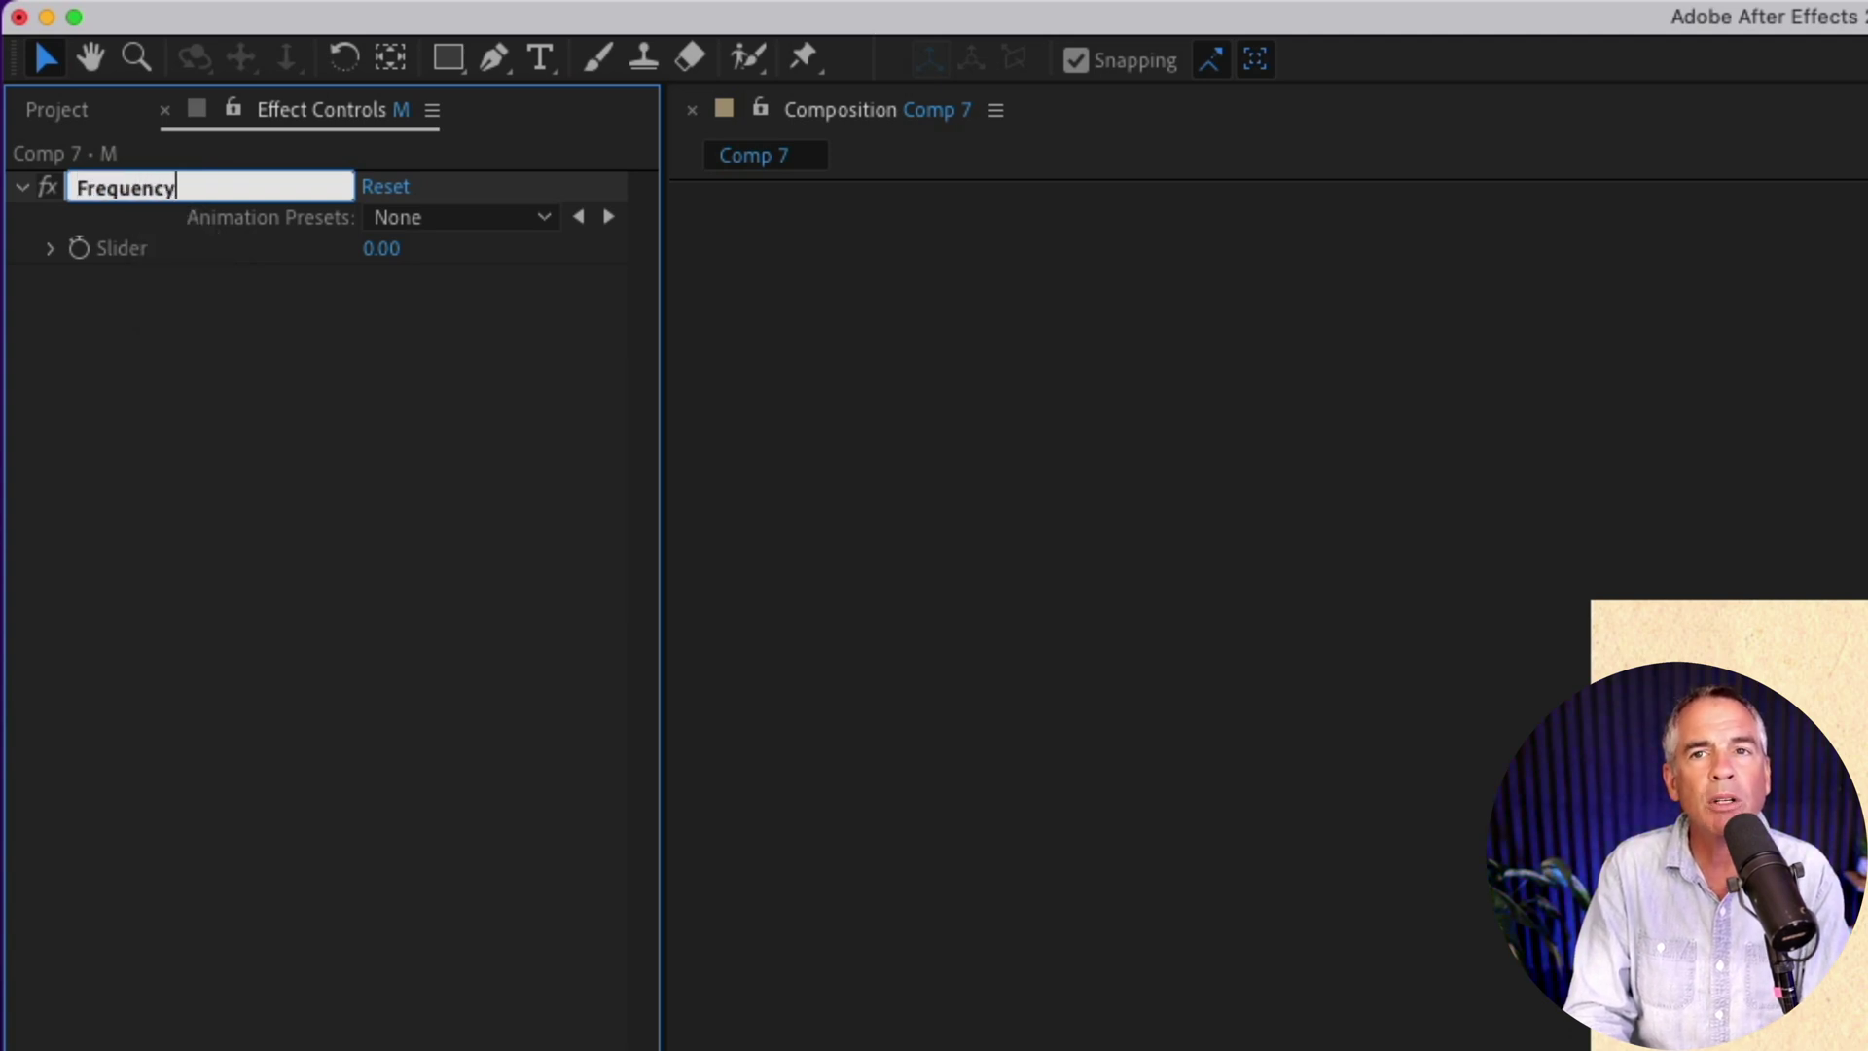
{"action": "key", "text": "Return"}
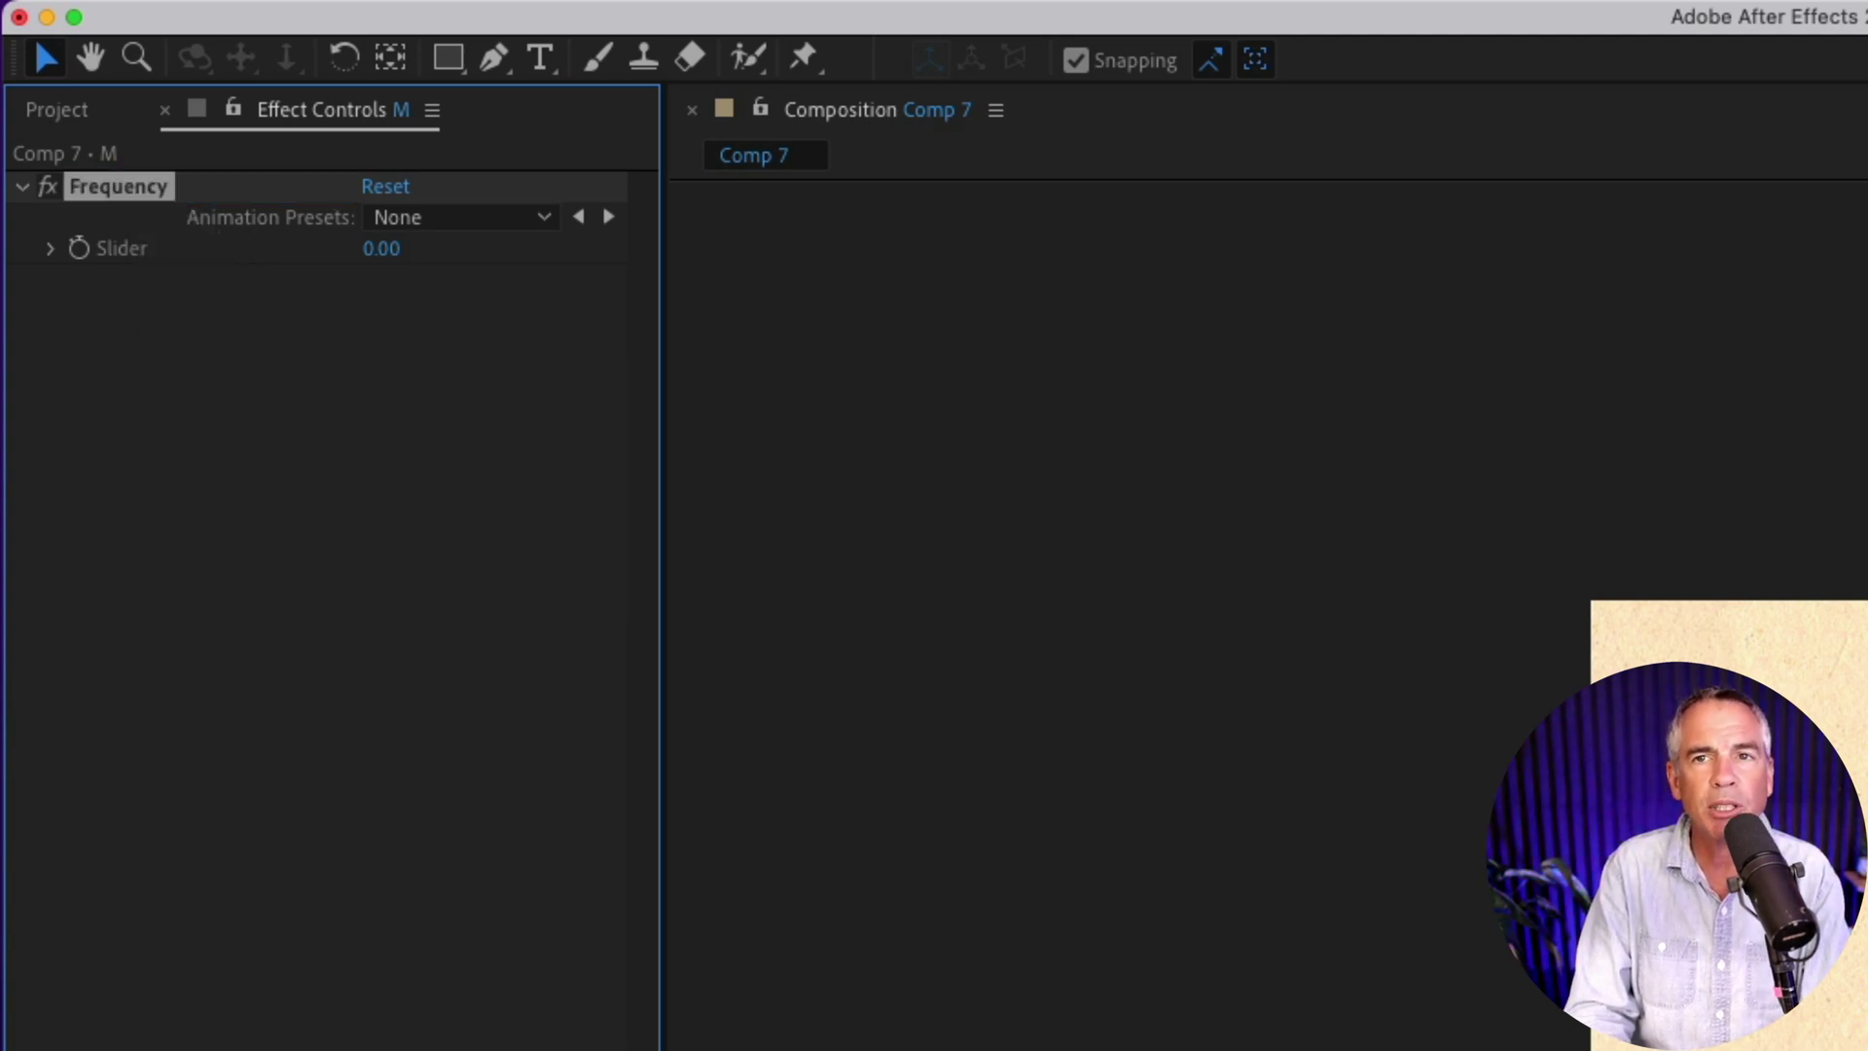
Step: Duplicate the Frequency slider effect and rename the copy Amplitude
{"action": "right_click", "coordinate": [119, 187]}
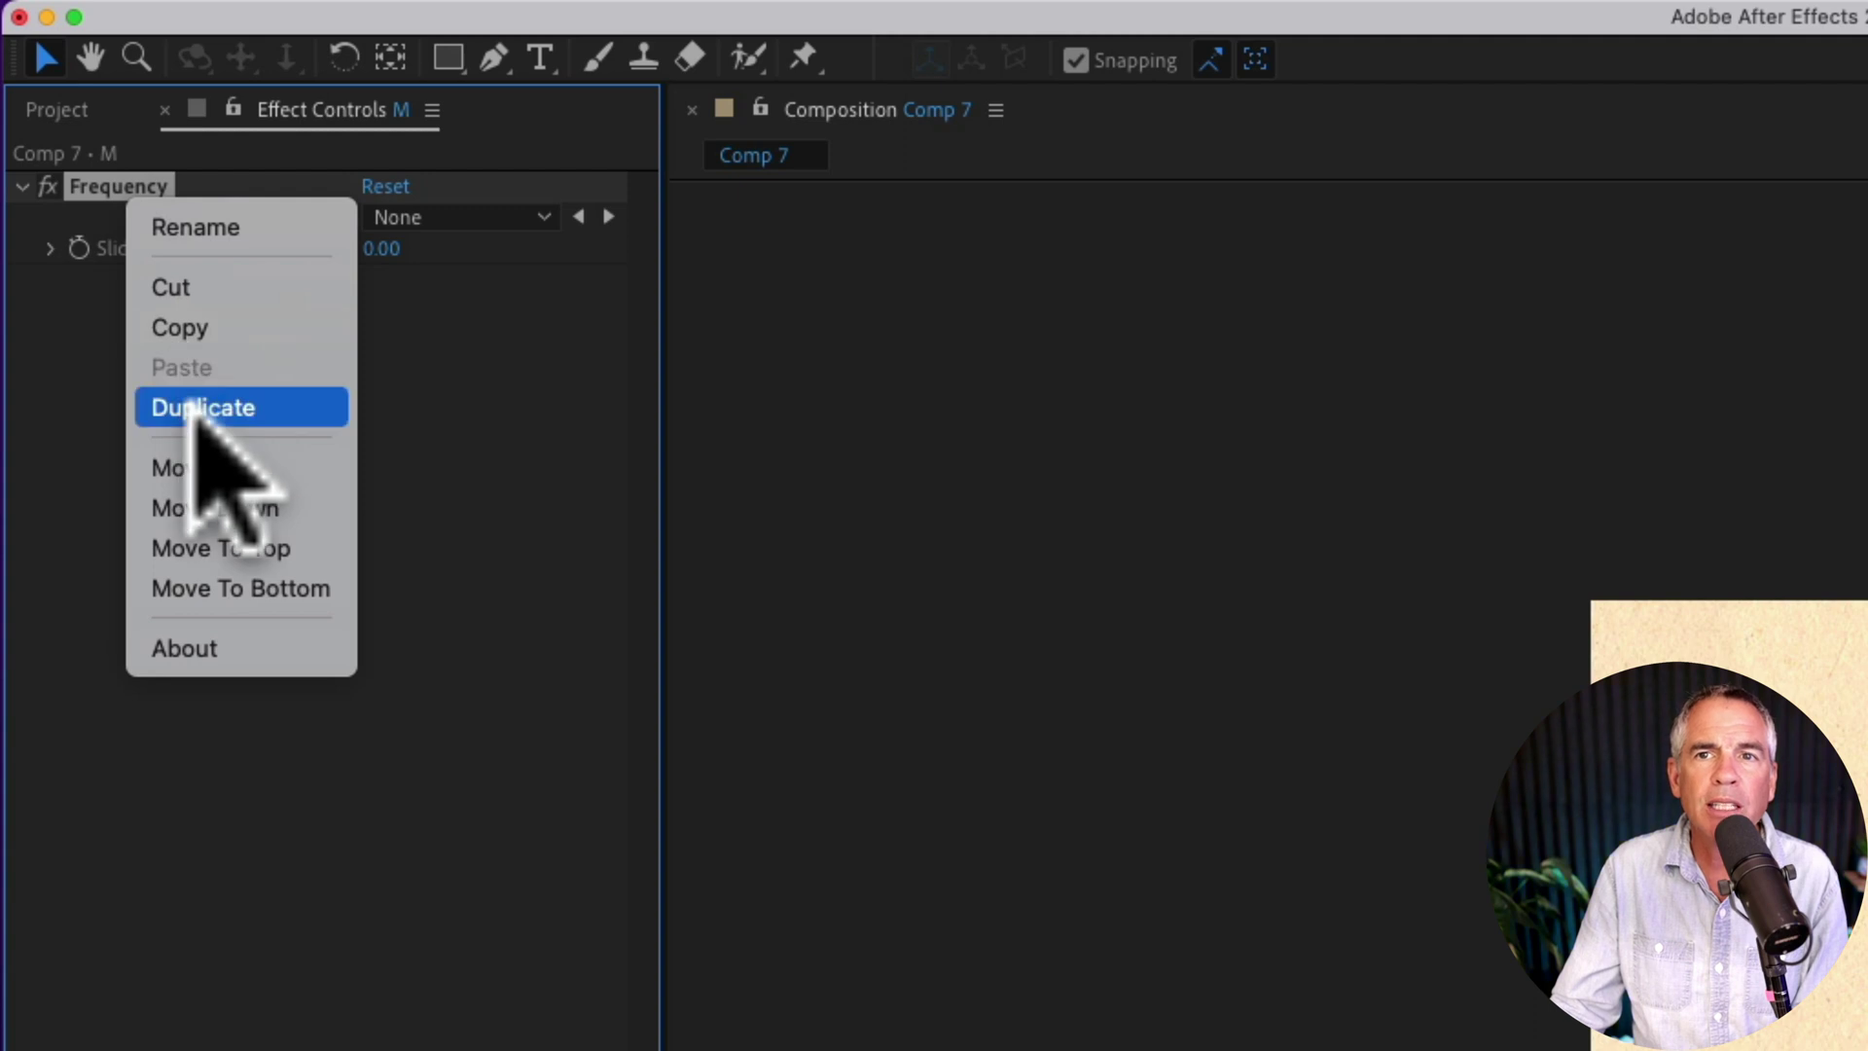
{"action": "left_click", "coordinate": [76, 391]}
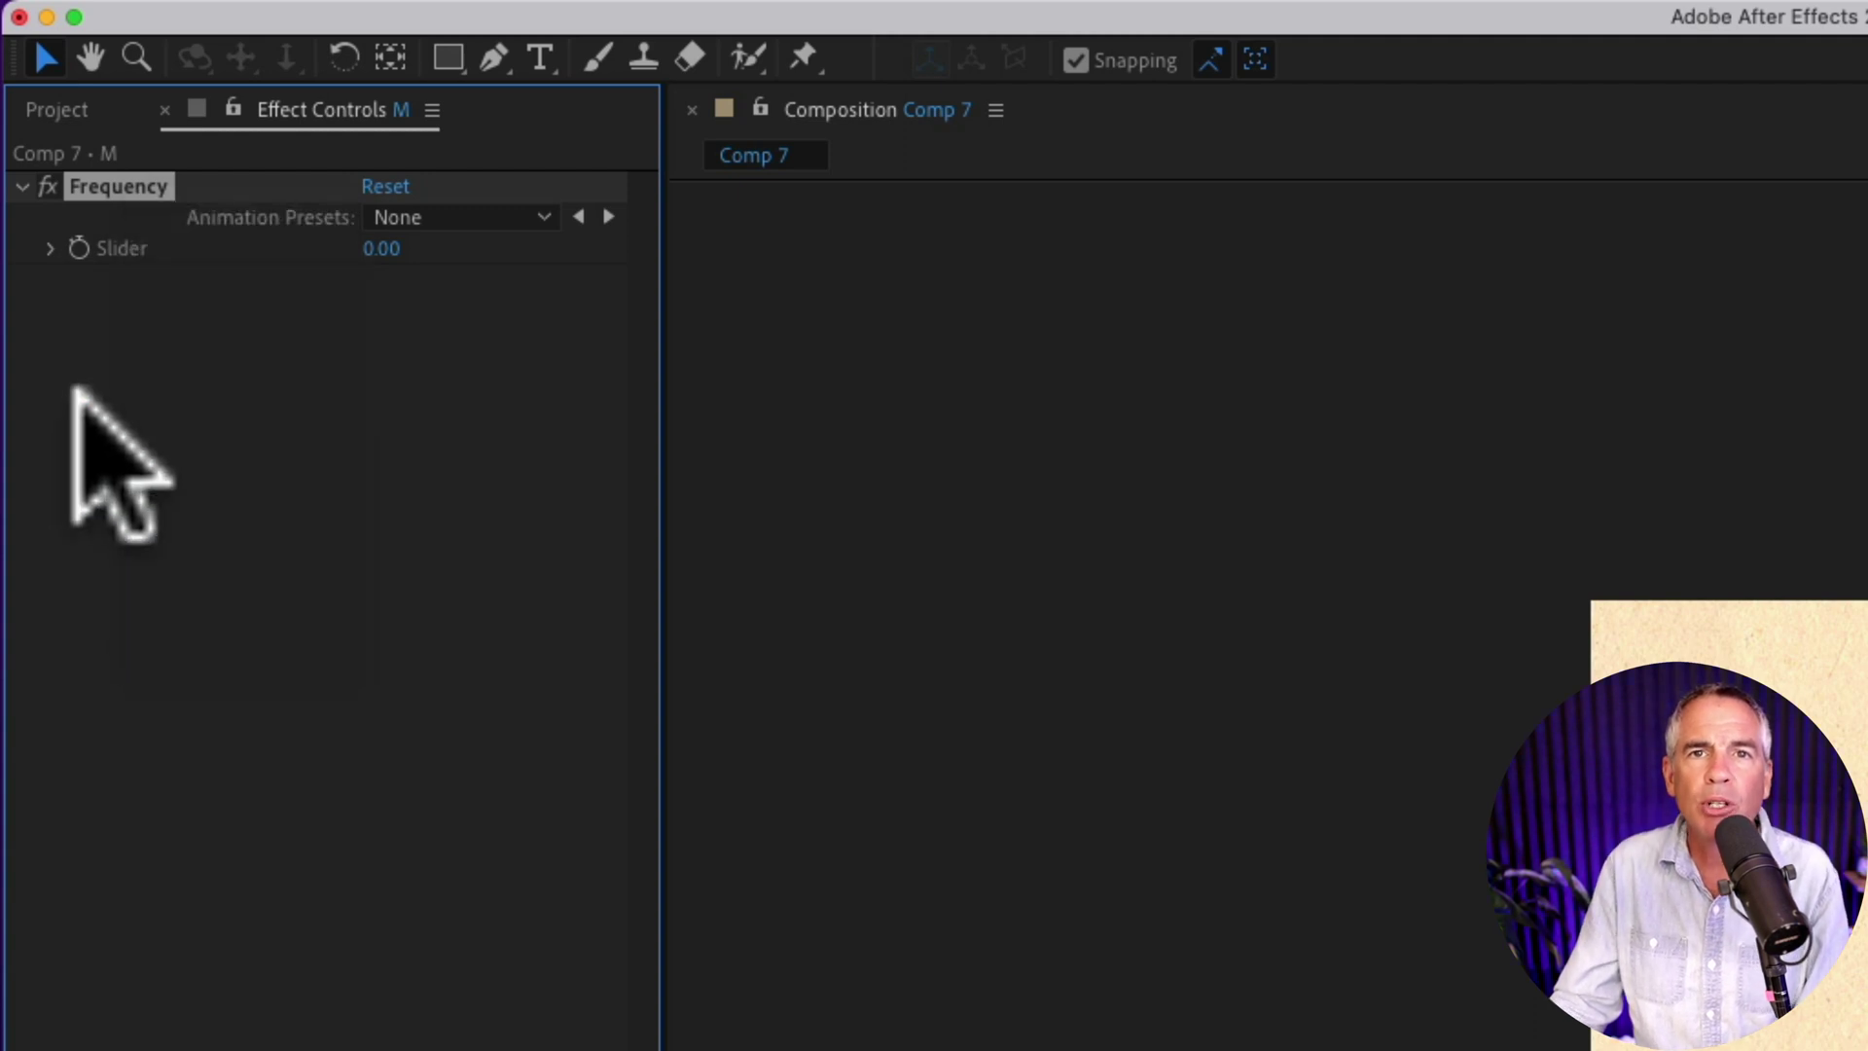
{"action": "key", "text": "super+d"}
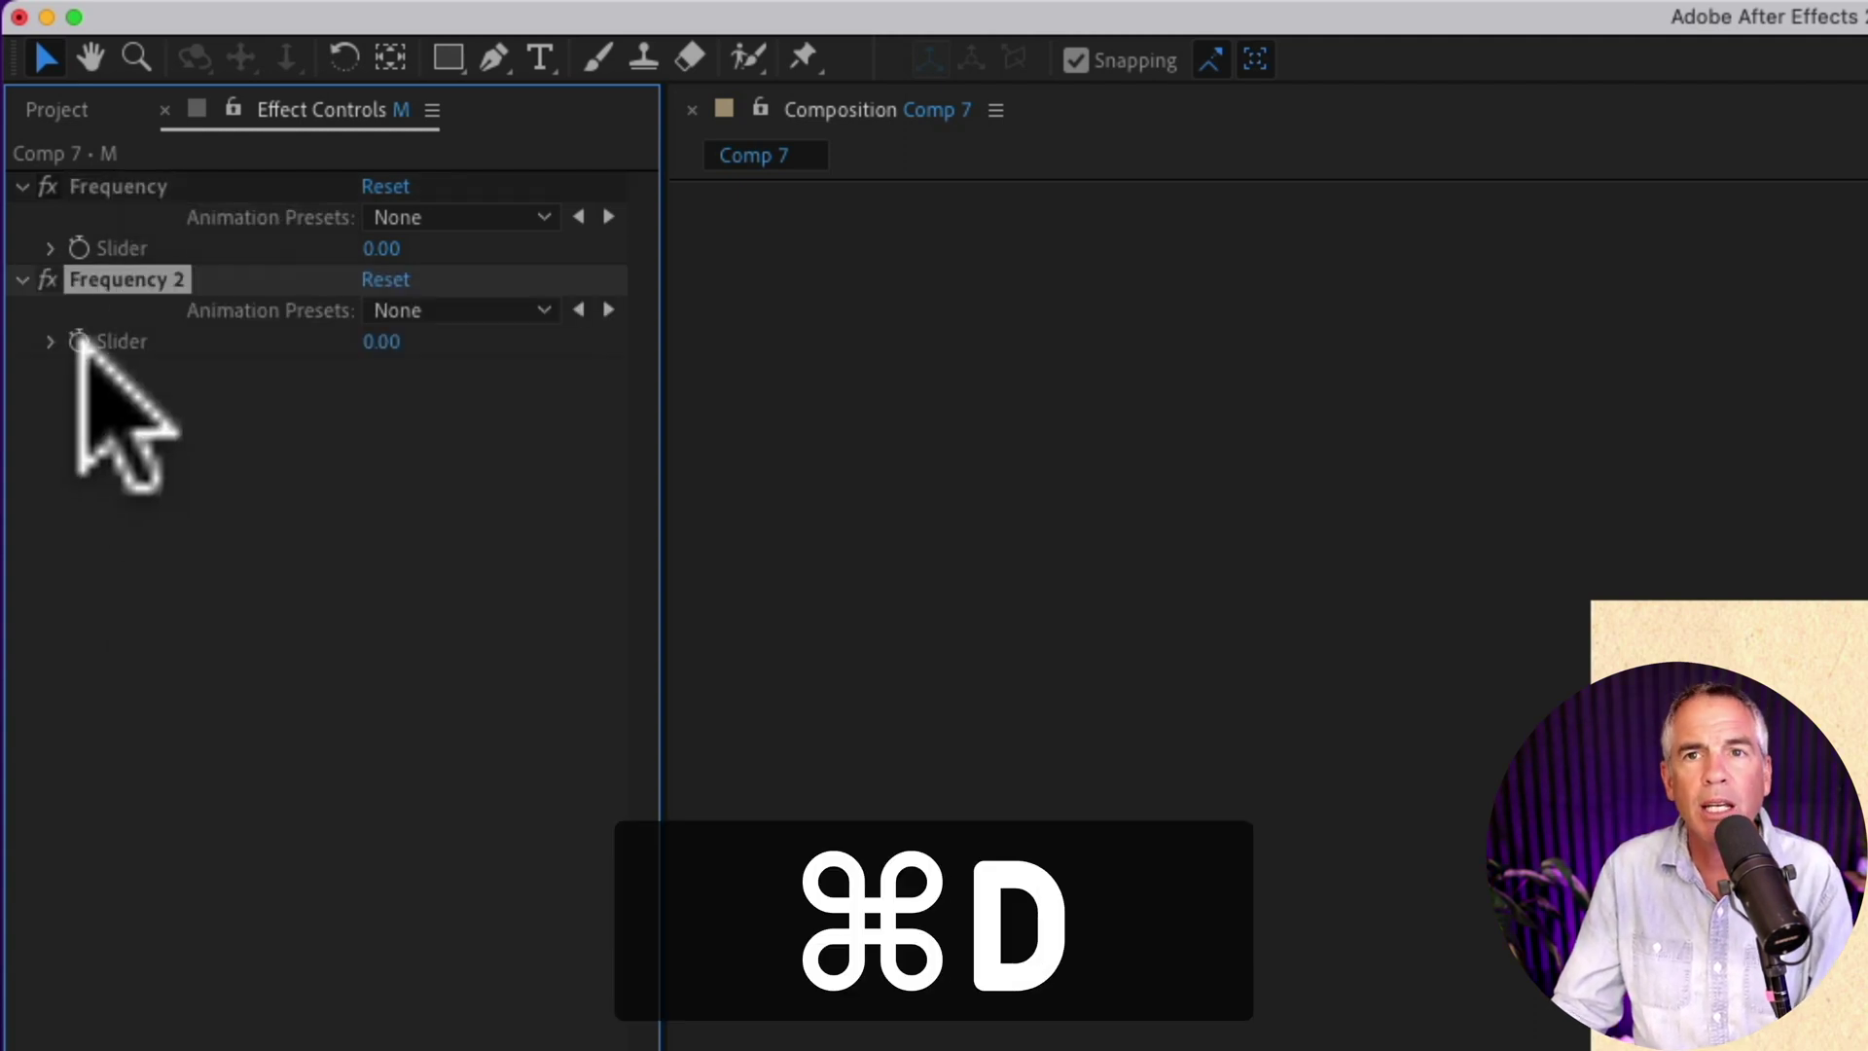
{"action": "key", "text": "Return"}
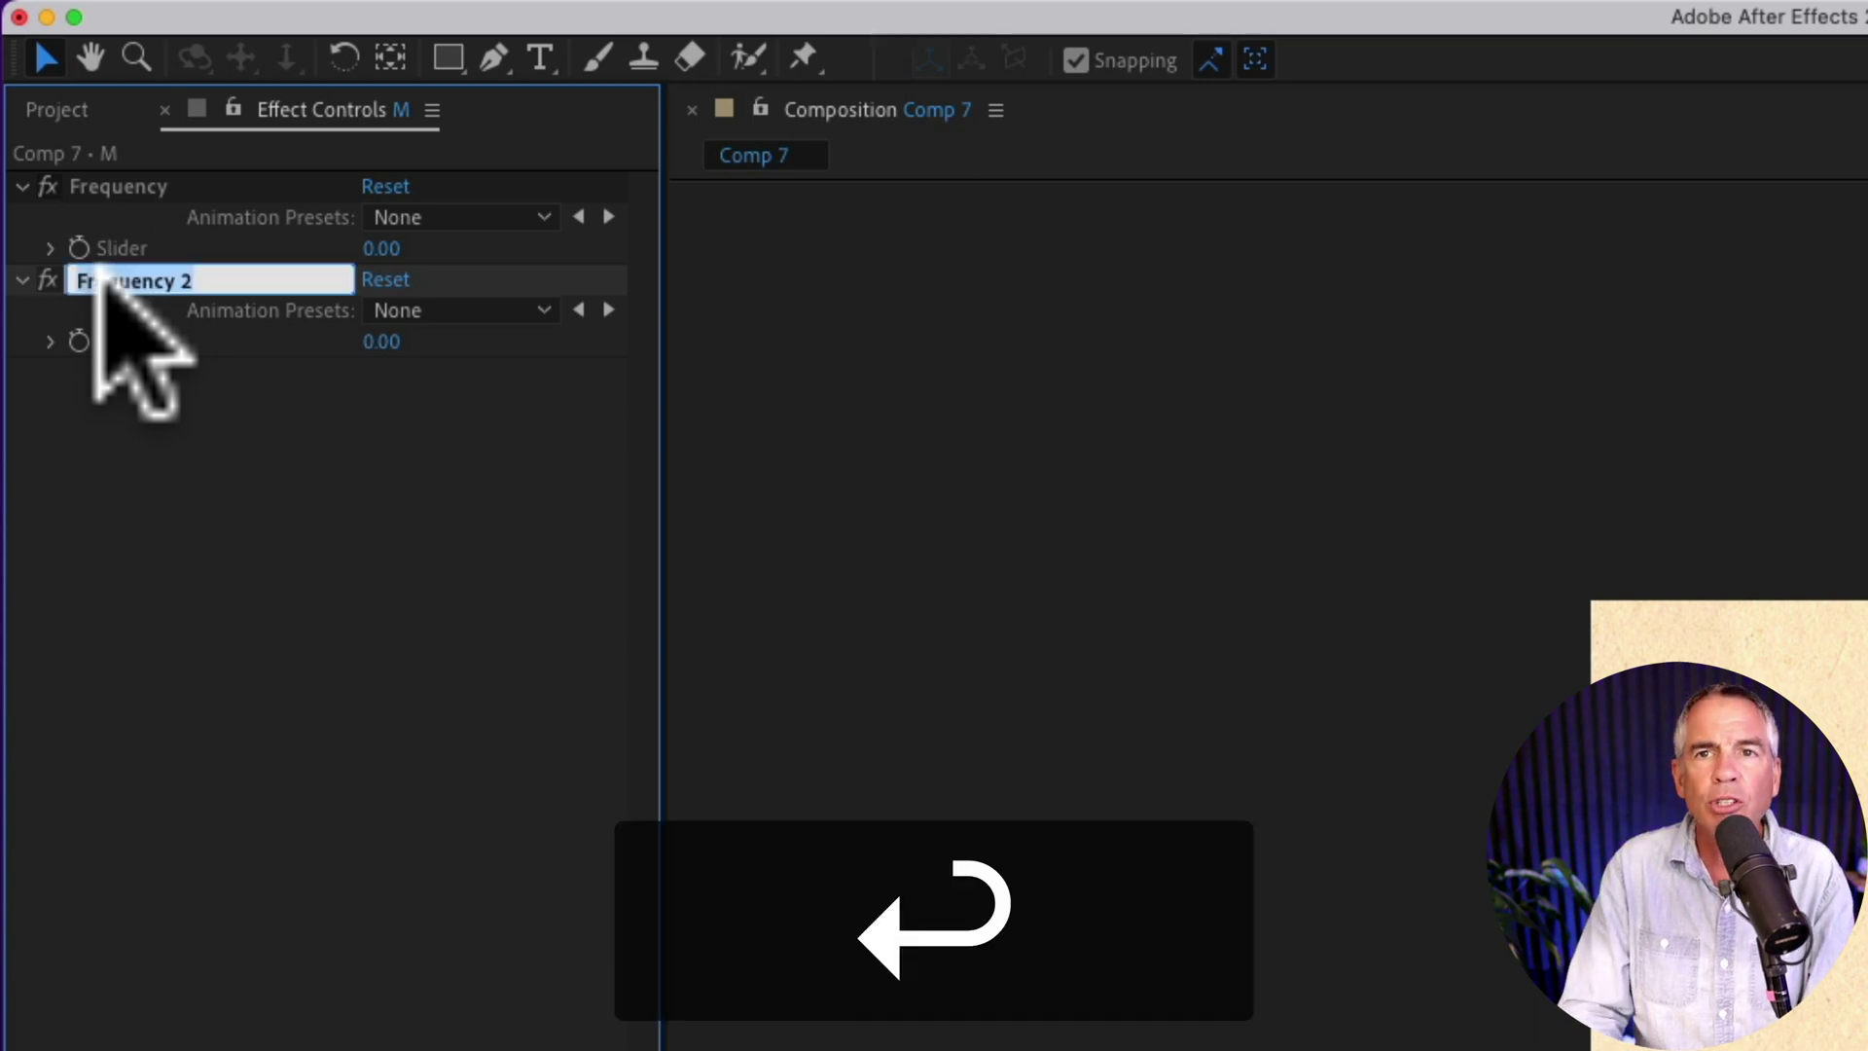
{"action": "type", "text": "Ampl"}
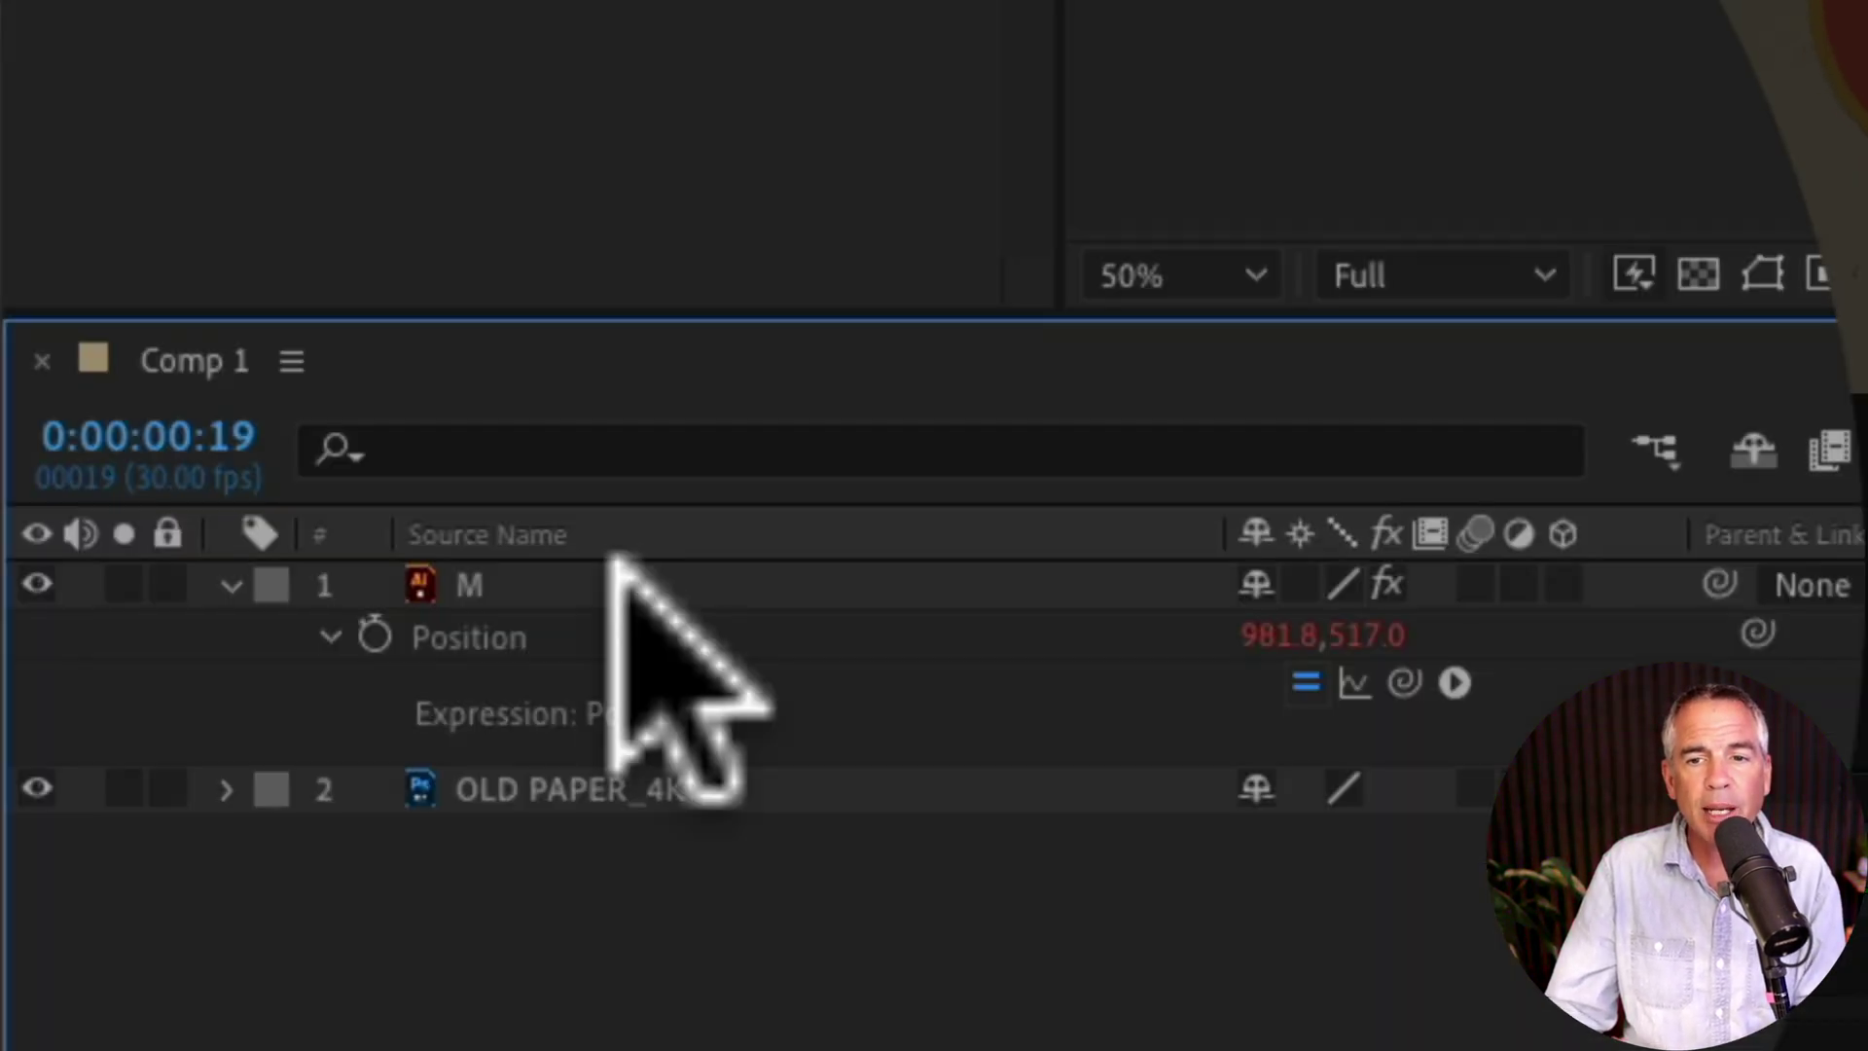
Step: Replace the wiggle frequency 5 with a pick-whip link to the Frequency slider
{"action": "left_click", "coordinate": [623, 580]}
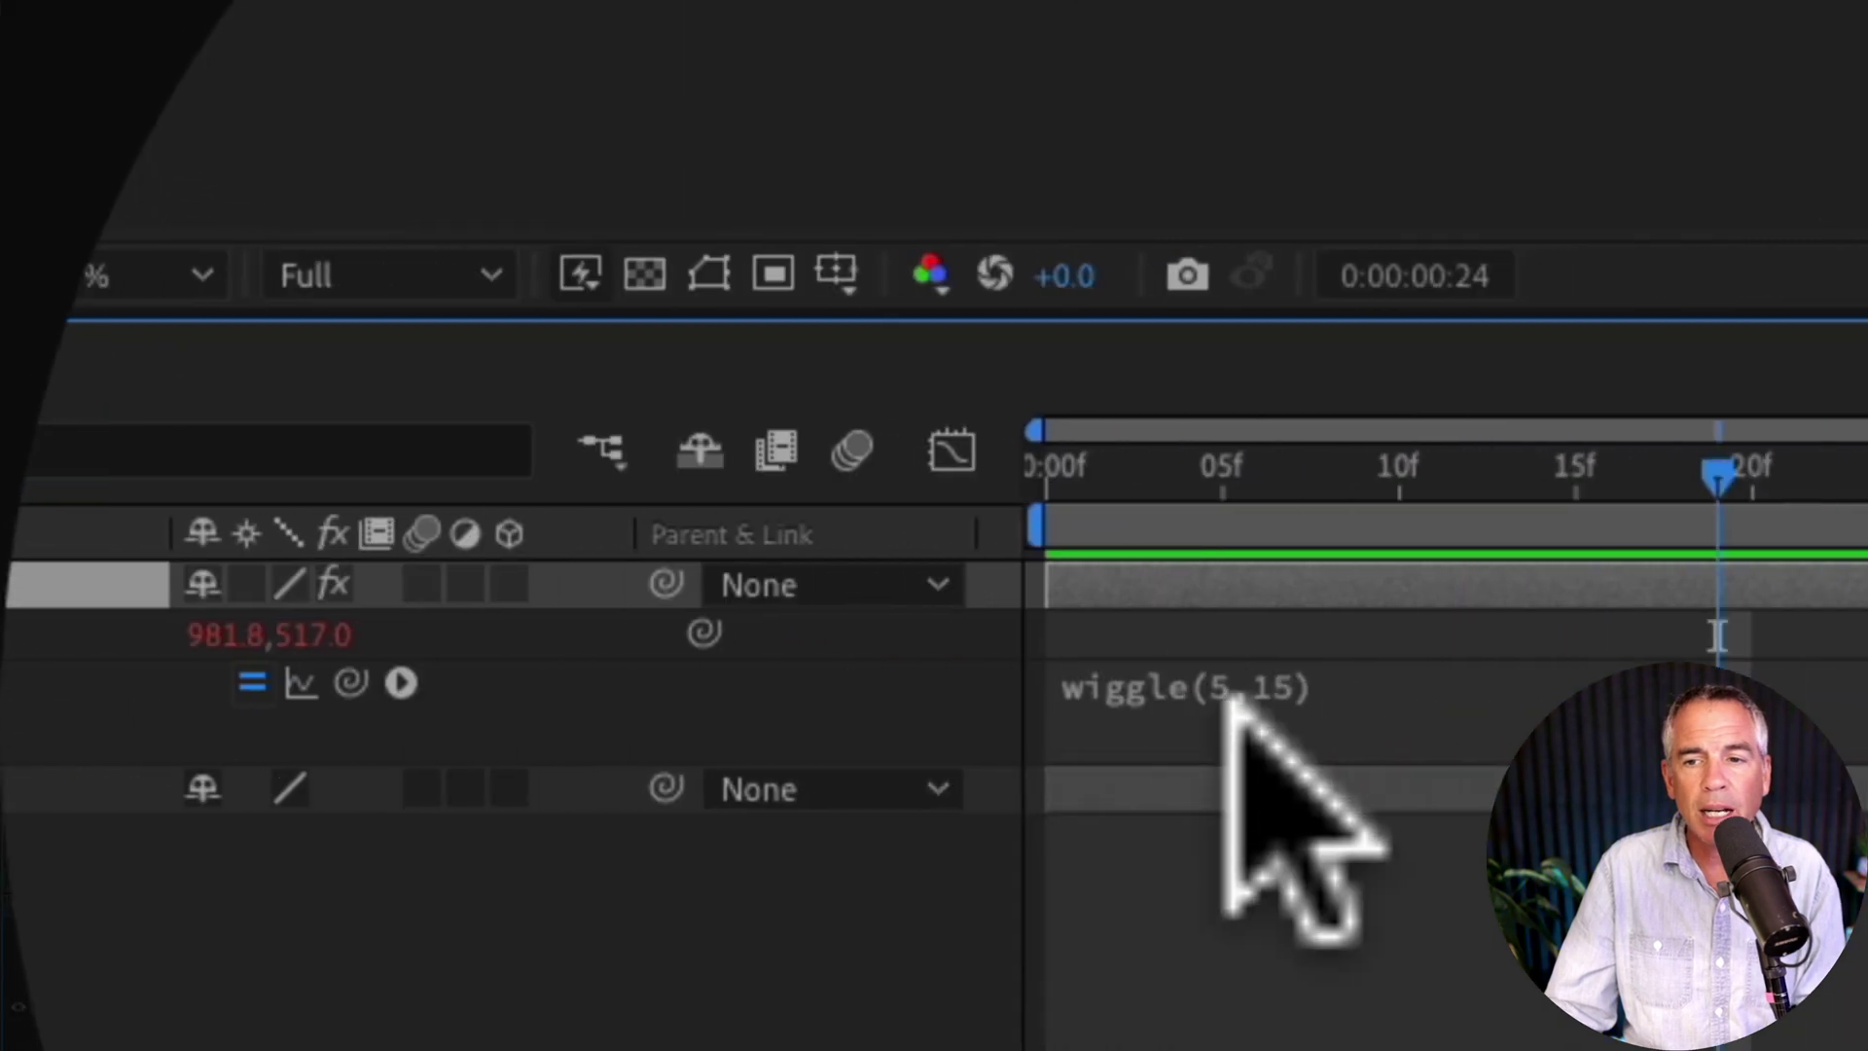
{"action": "left_click", "coordinate": [1242, 671]}
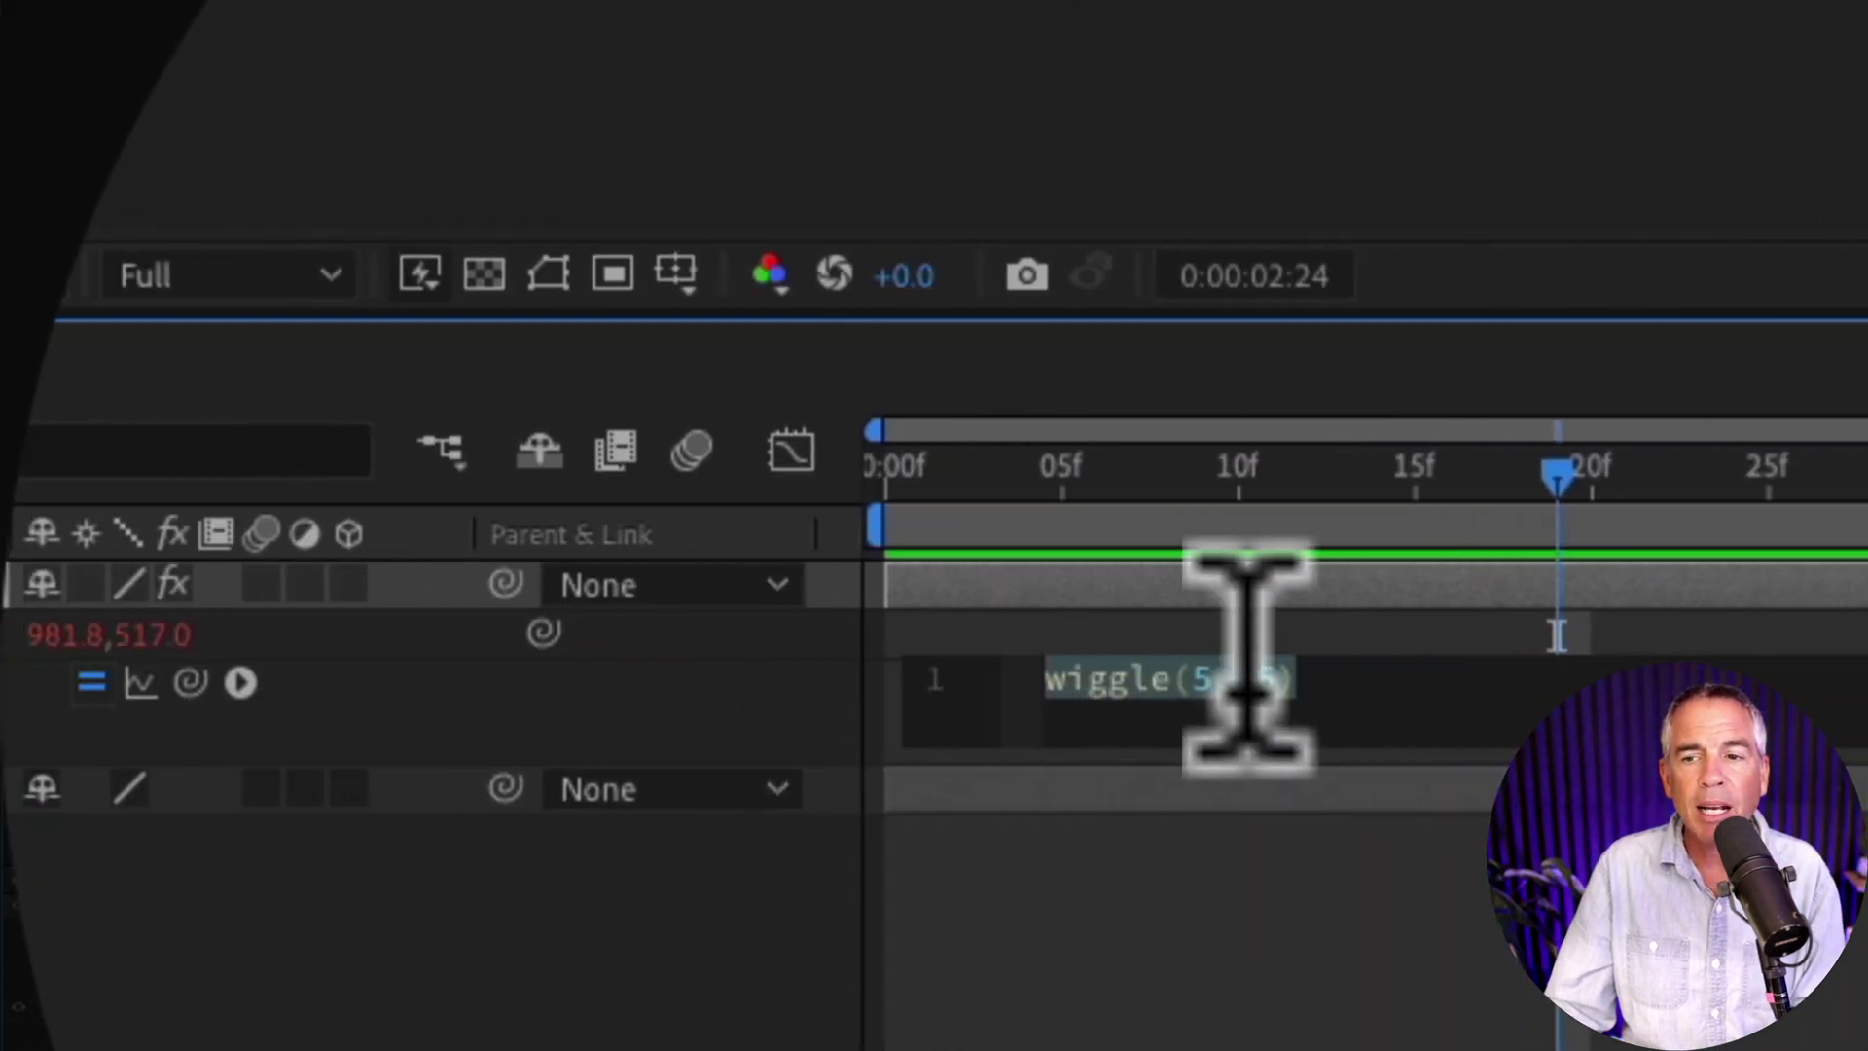
{"action": "left_click", "coordinate": [1221, 679]}
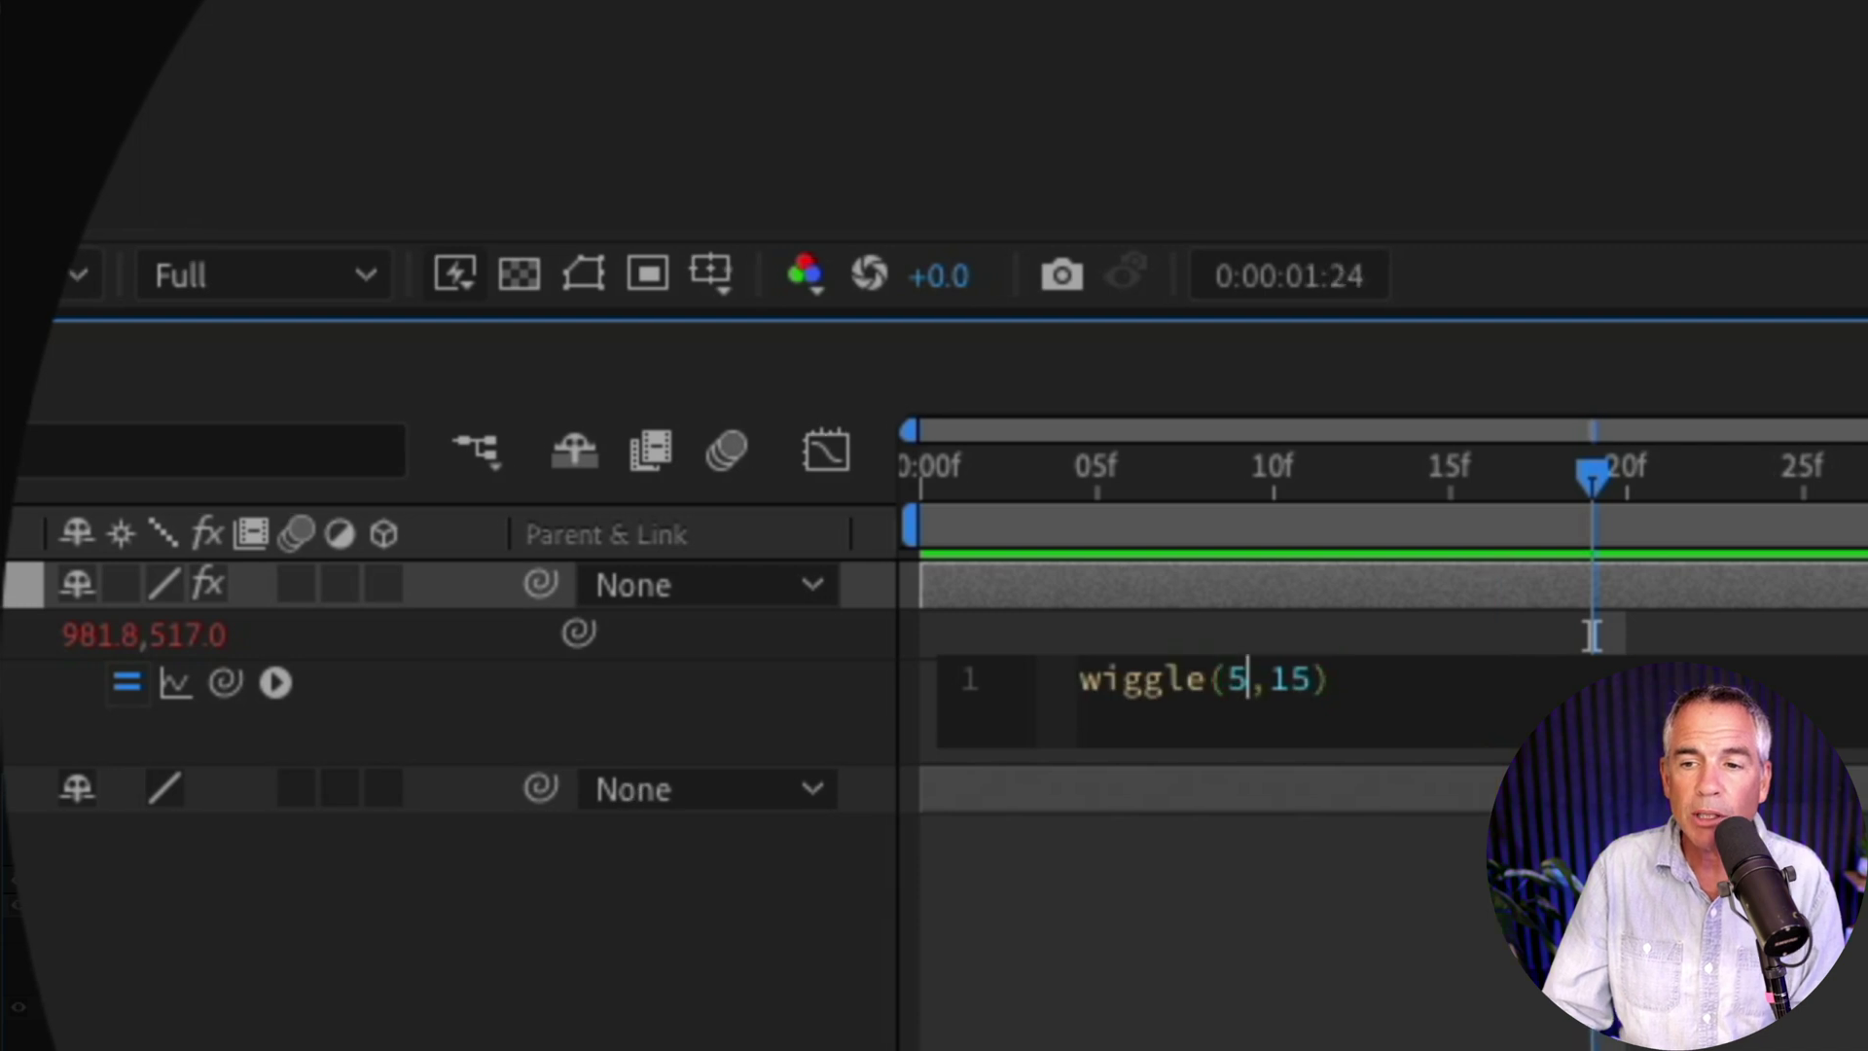
{"action": "key", "text": "shift+Right"}
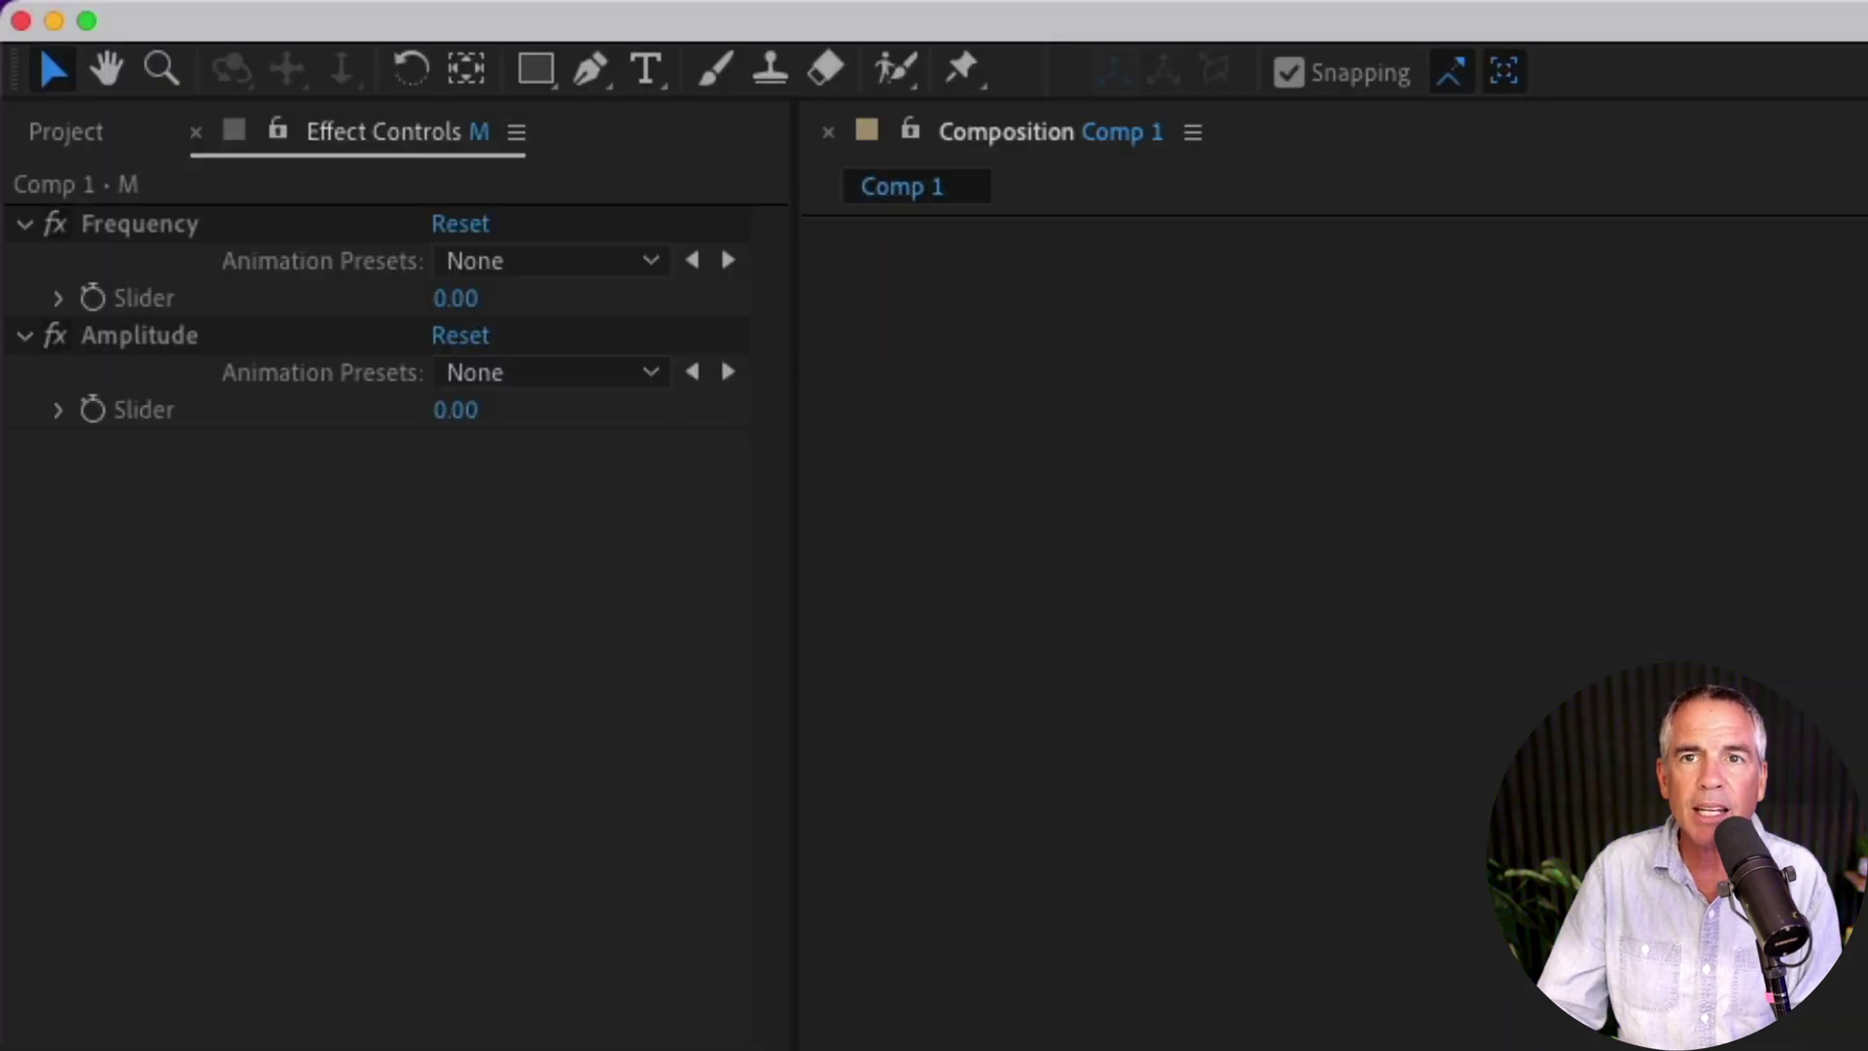
{"action": "left_click_drag", "start_coordinate": [409, 1050], "coordinate": [143, 282]}
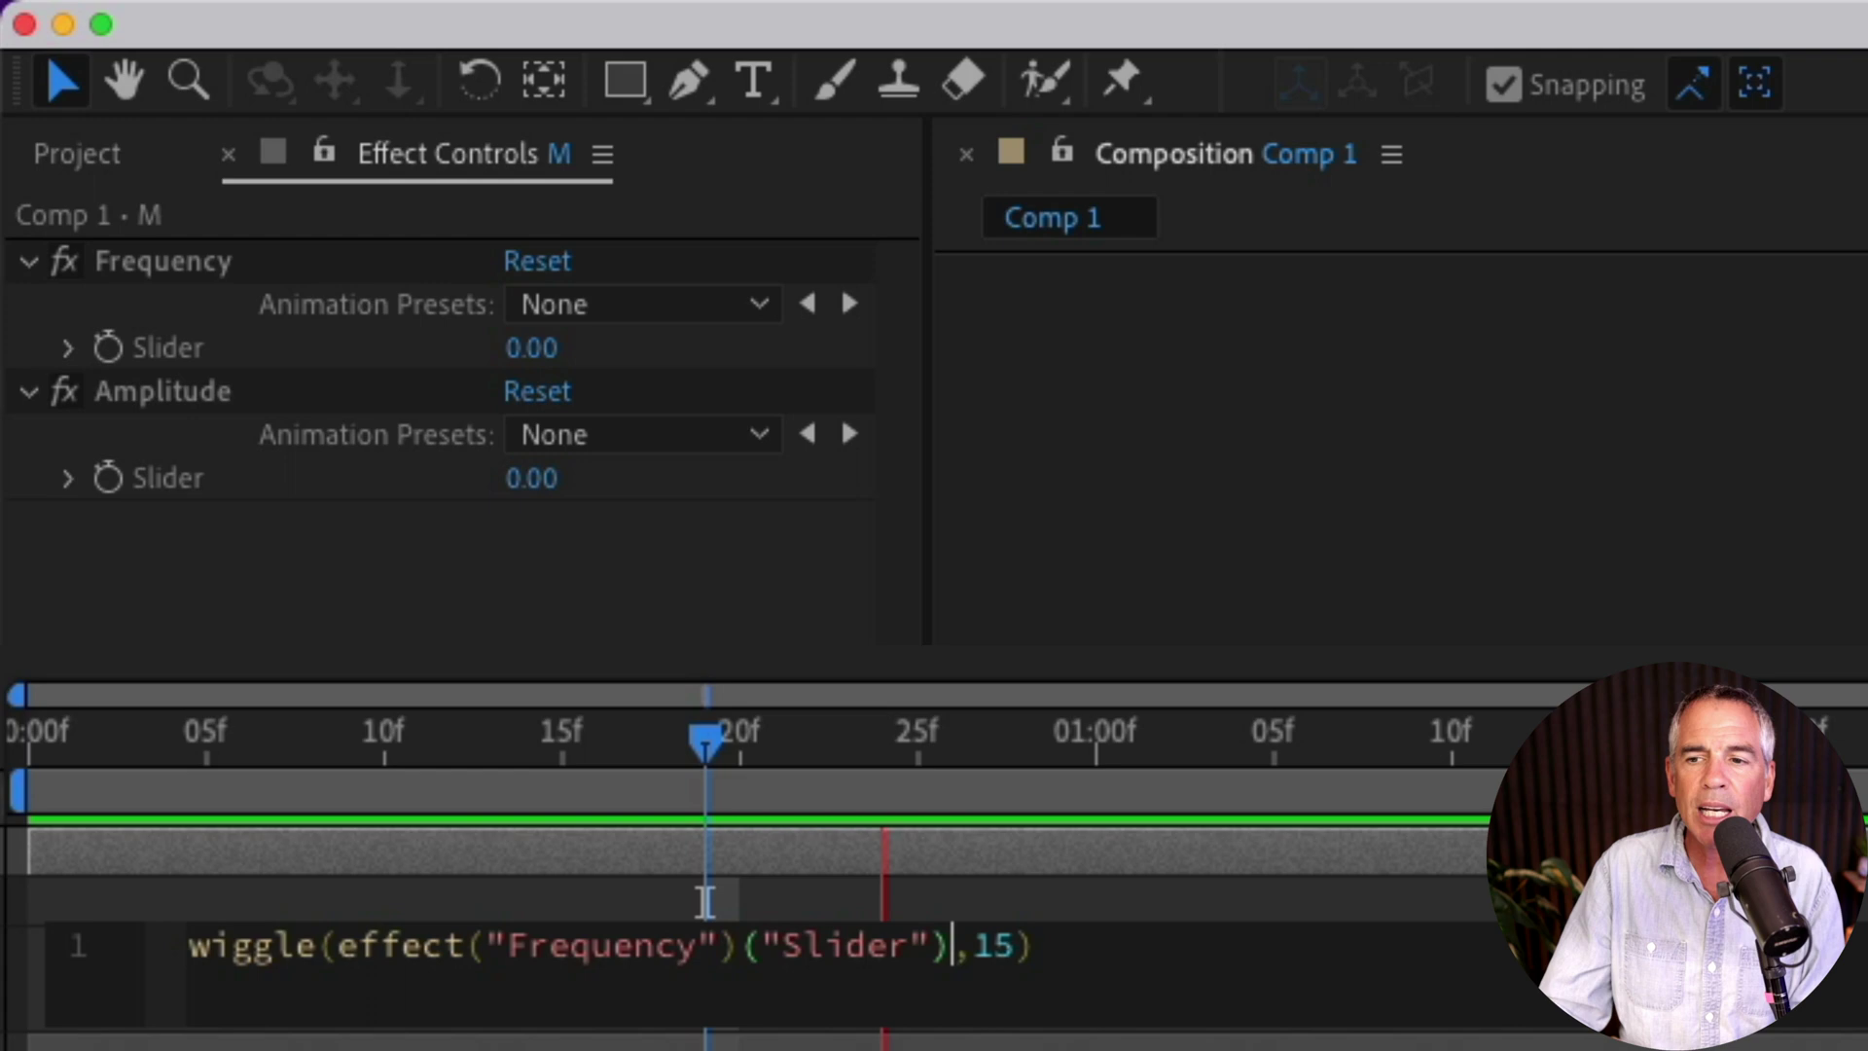
Step: Replace the wiggle amplitude 15 with a pick-whip link to the Amplitude slider
{"action": "key", "text": "Right"}
{"action": "key", "text": "shift+Right"}
{"action": "key", "text": "shift+Right"}
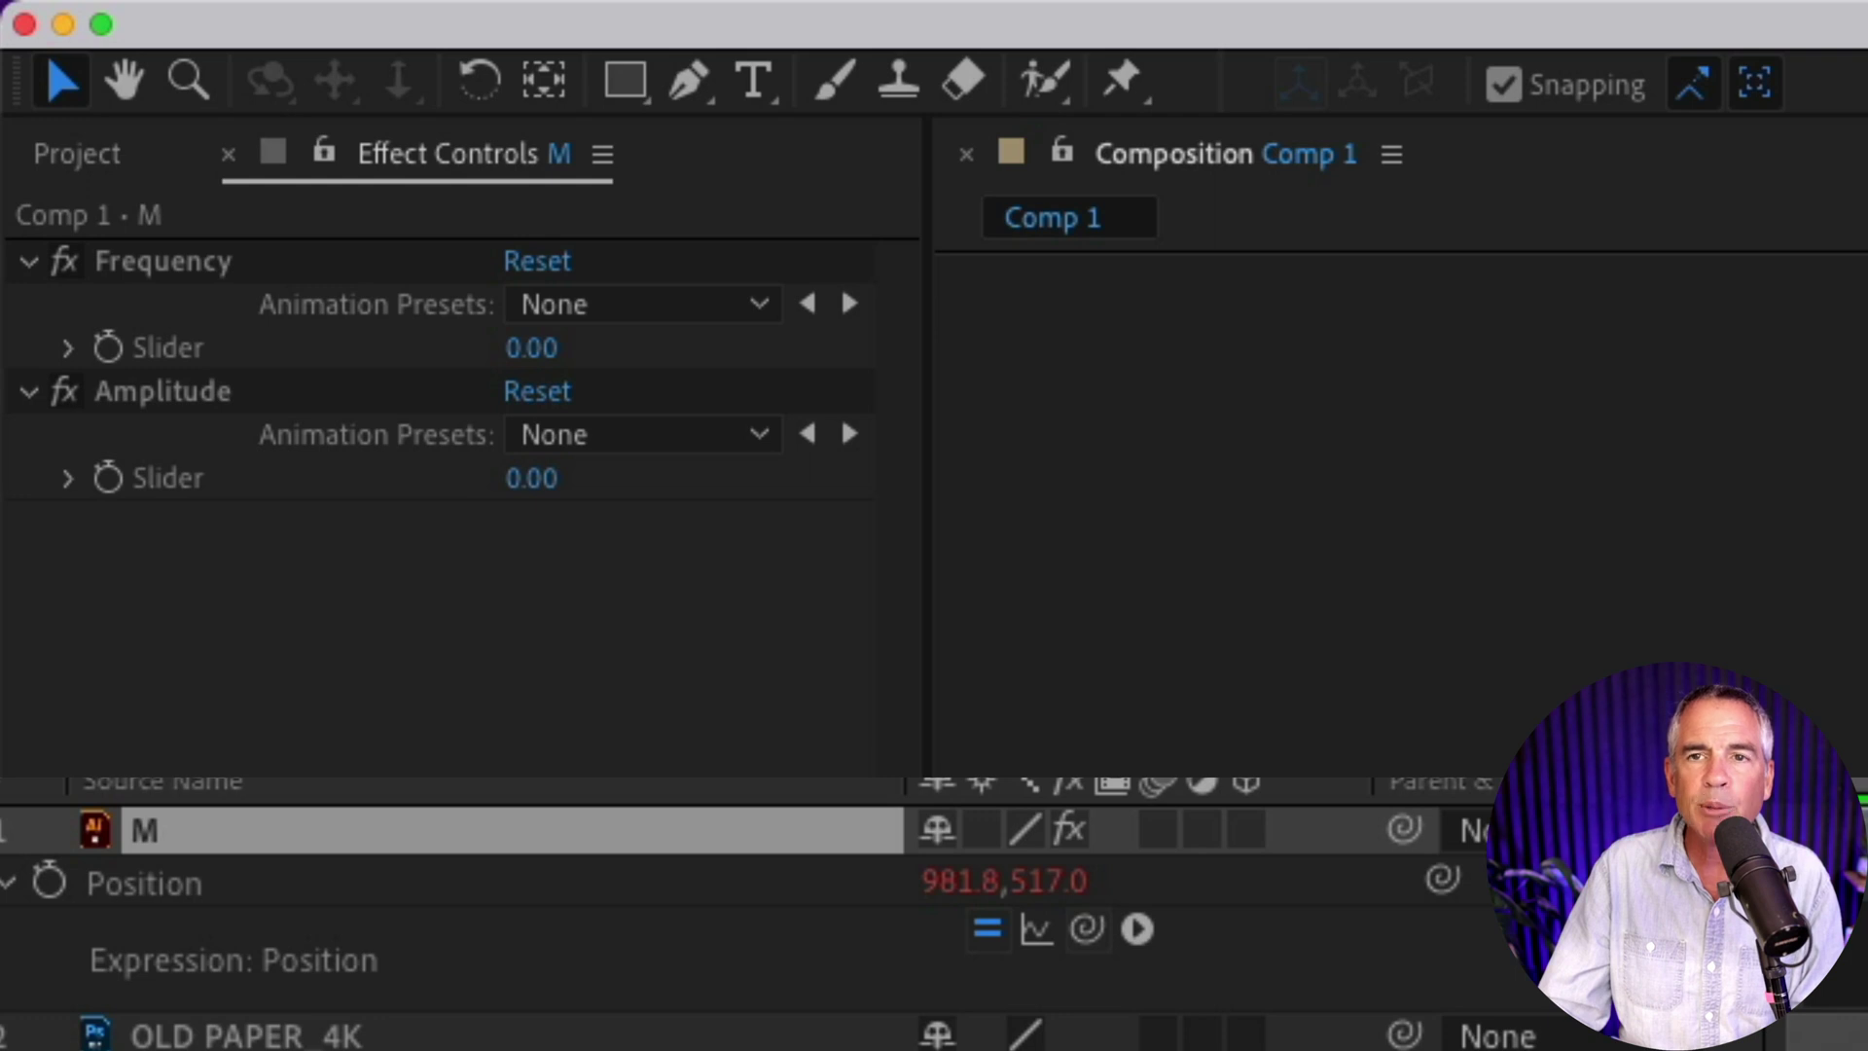
{"action": "left_click_drag", "start_coordinate": [1086, 929], "coordinate": [142, 490]}
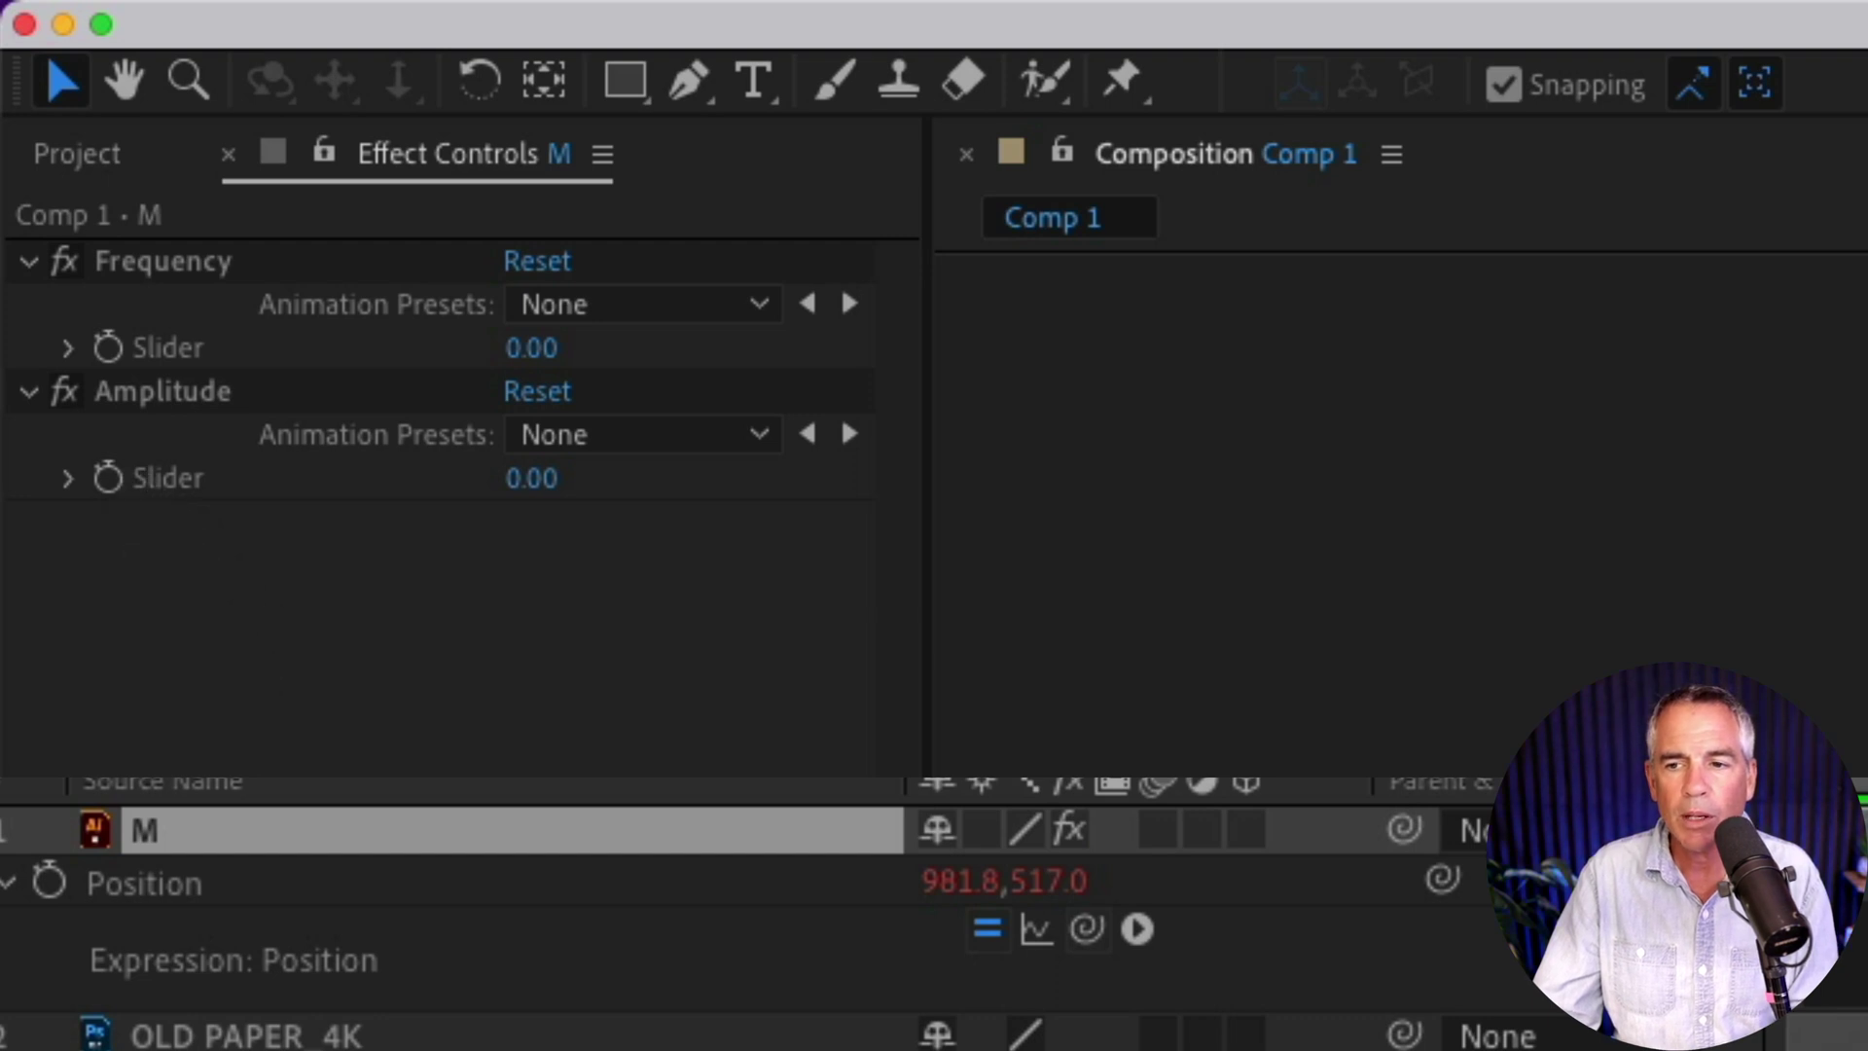
Step: Commit the expression, then set the Frequency slider to 5 and Amplitude to 15
{"action": "key", "text": "F2"}
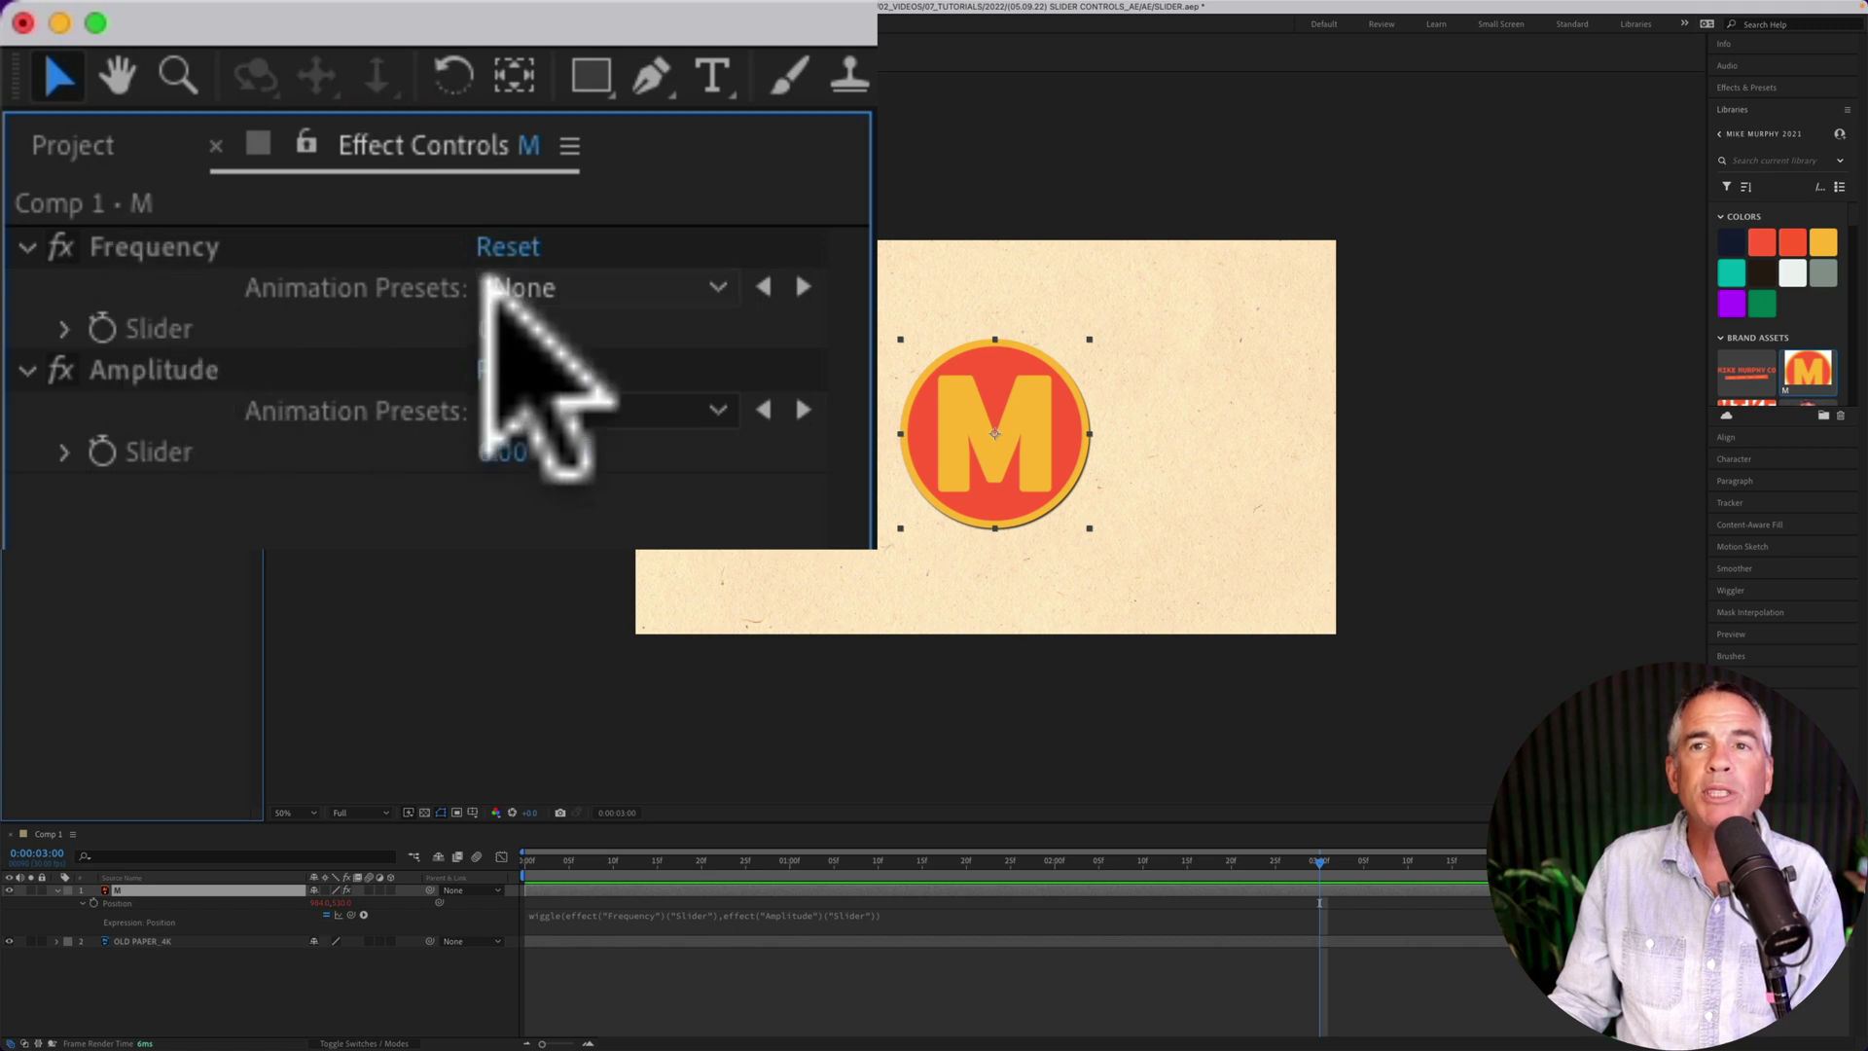
{"action": "left_click", "coordinate": [503, 328]}
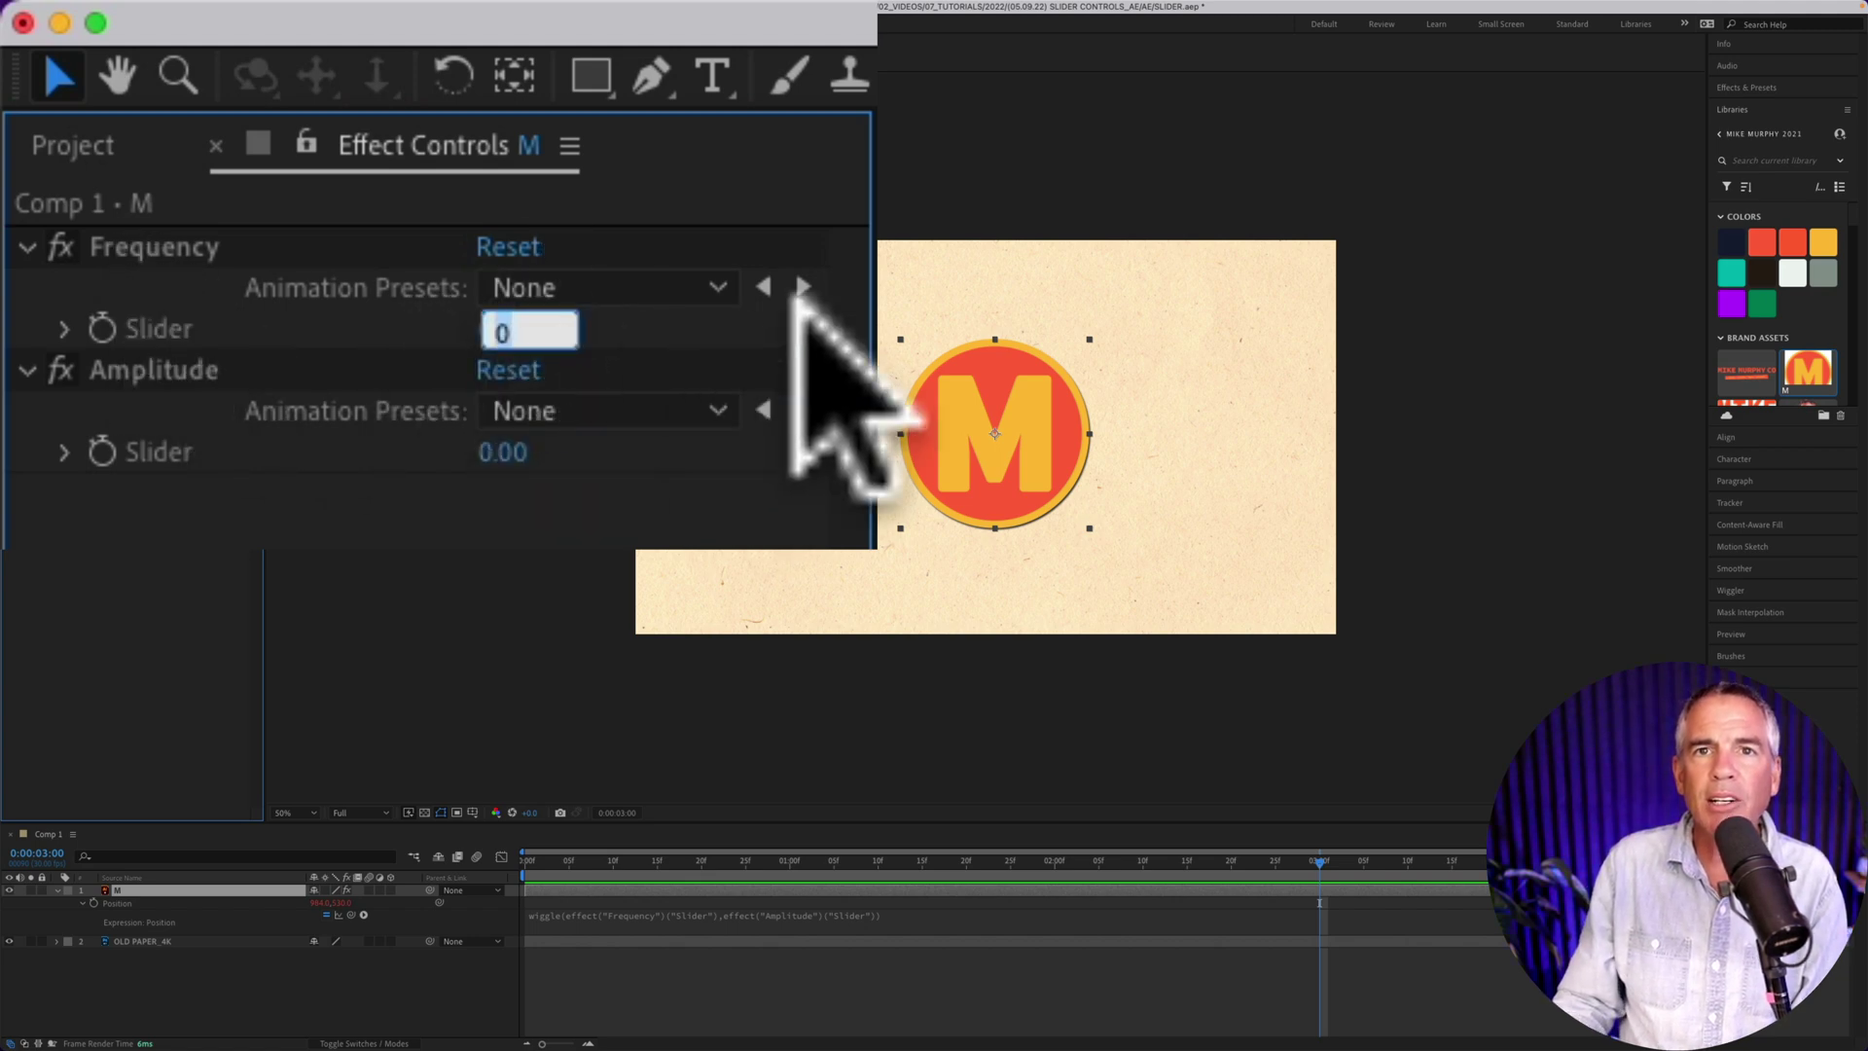
{"action": "type", "text": "5"}
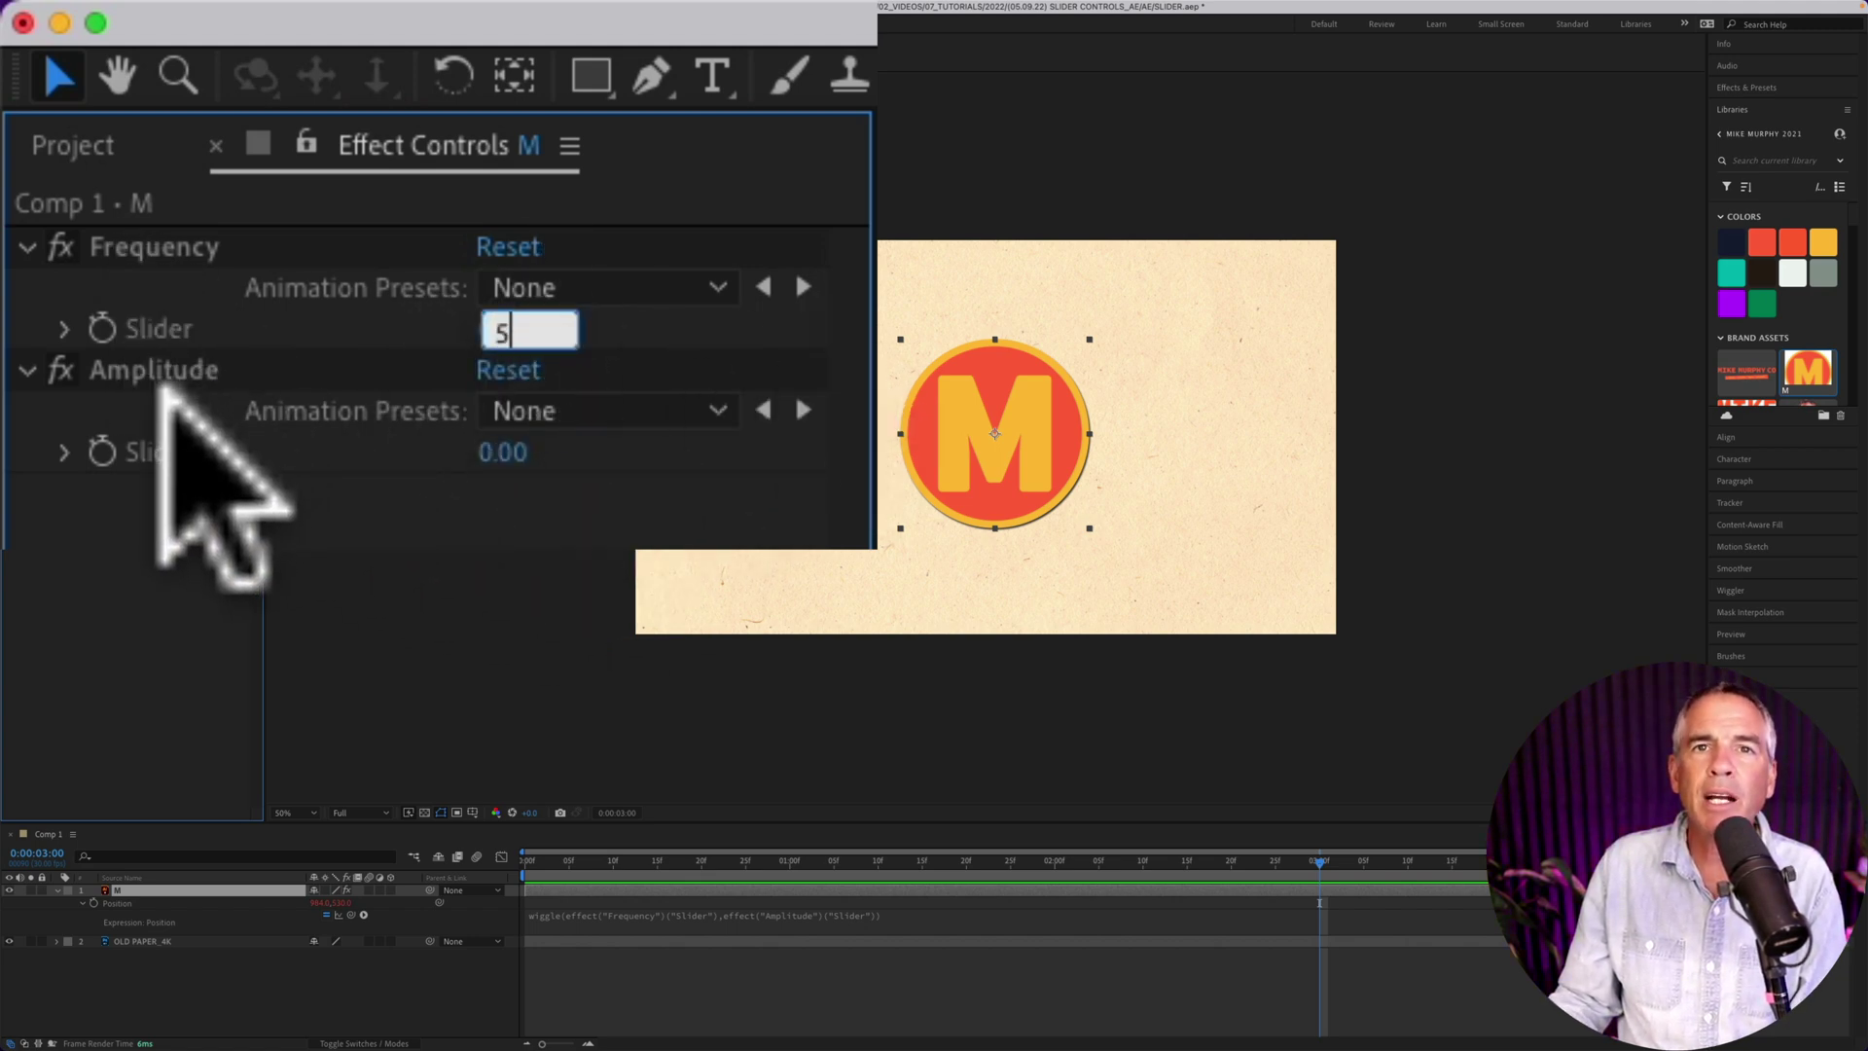
{"action": "key", "text": "Return"}
{"action": "left_click", "coordinate": [503, 450]}
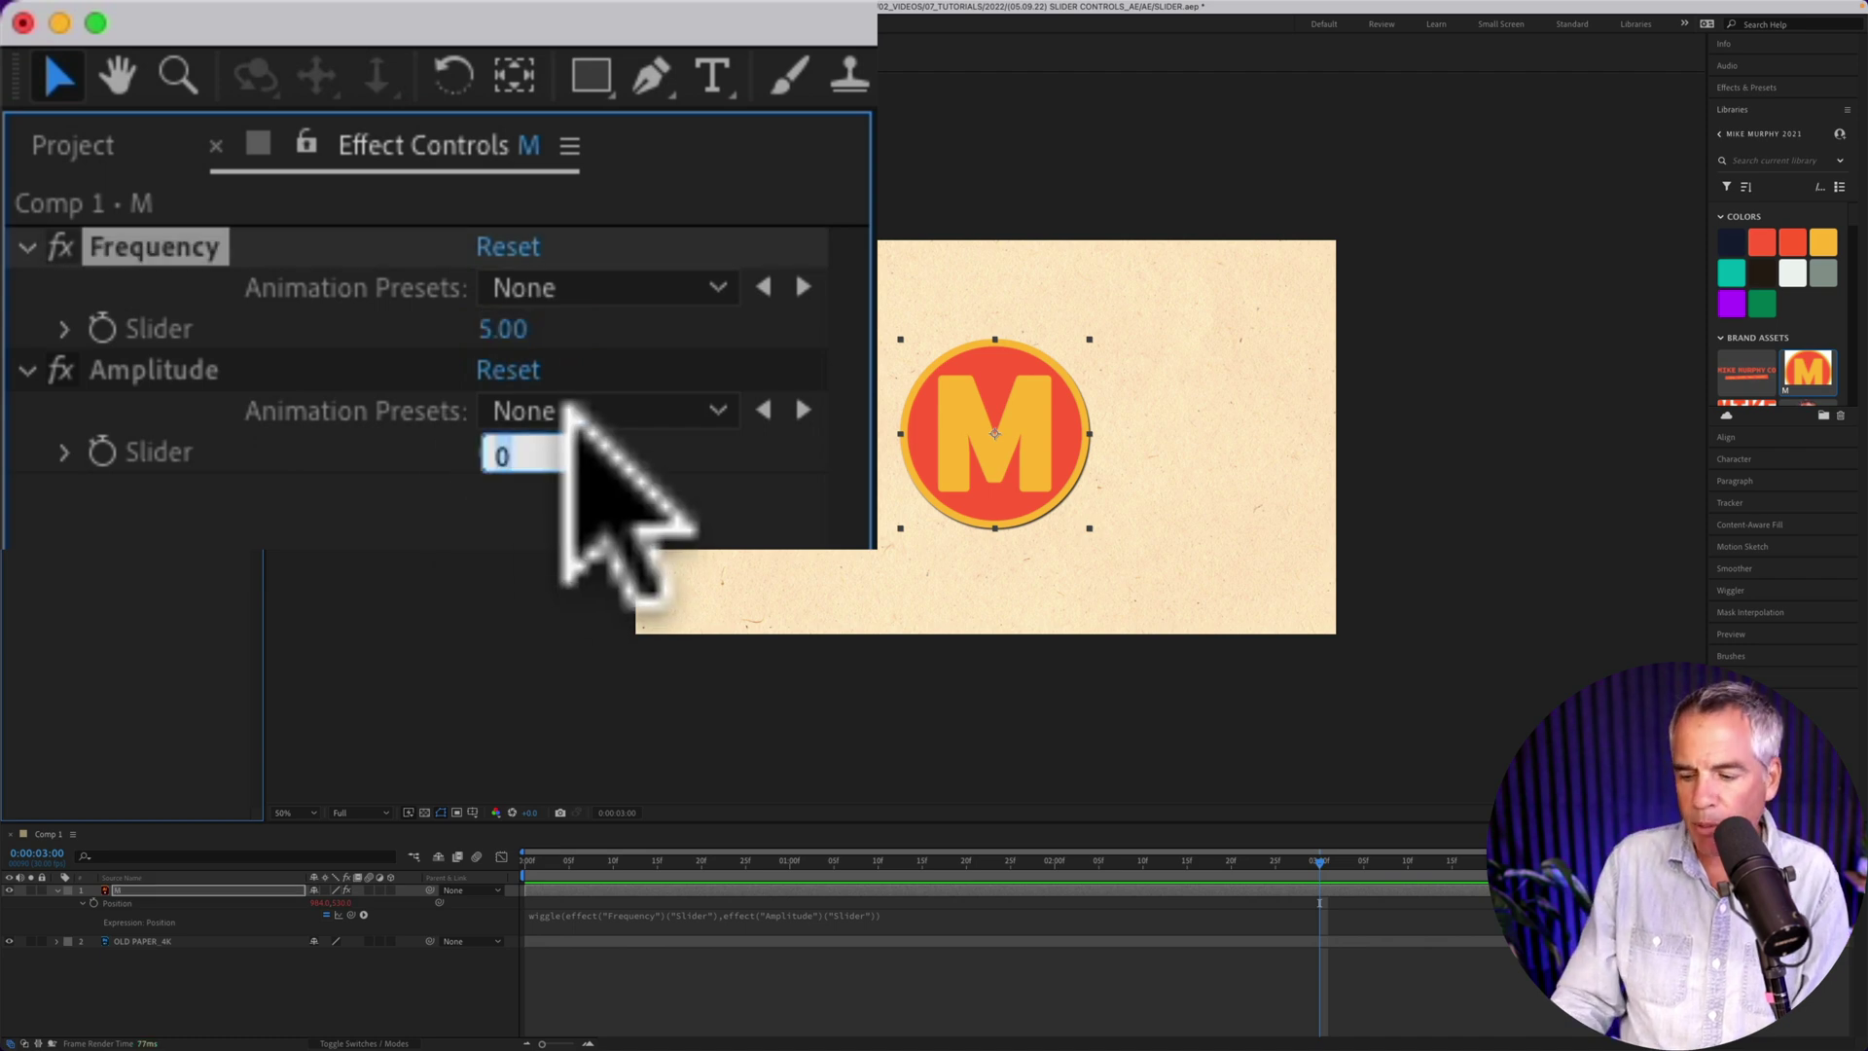
{"action": "type", "text": "15"}
{"action": "key", "text": "Return"}
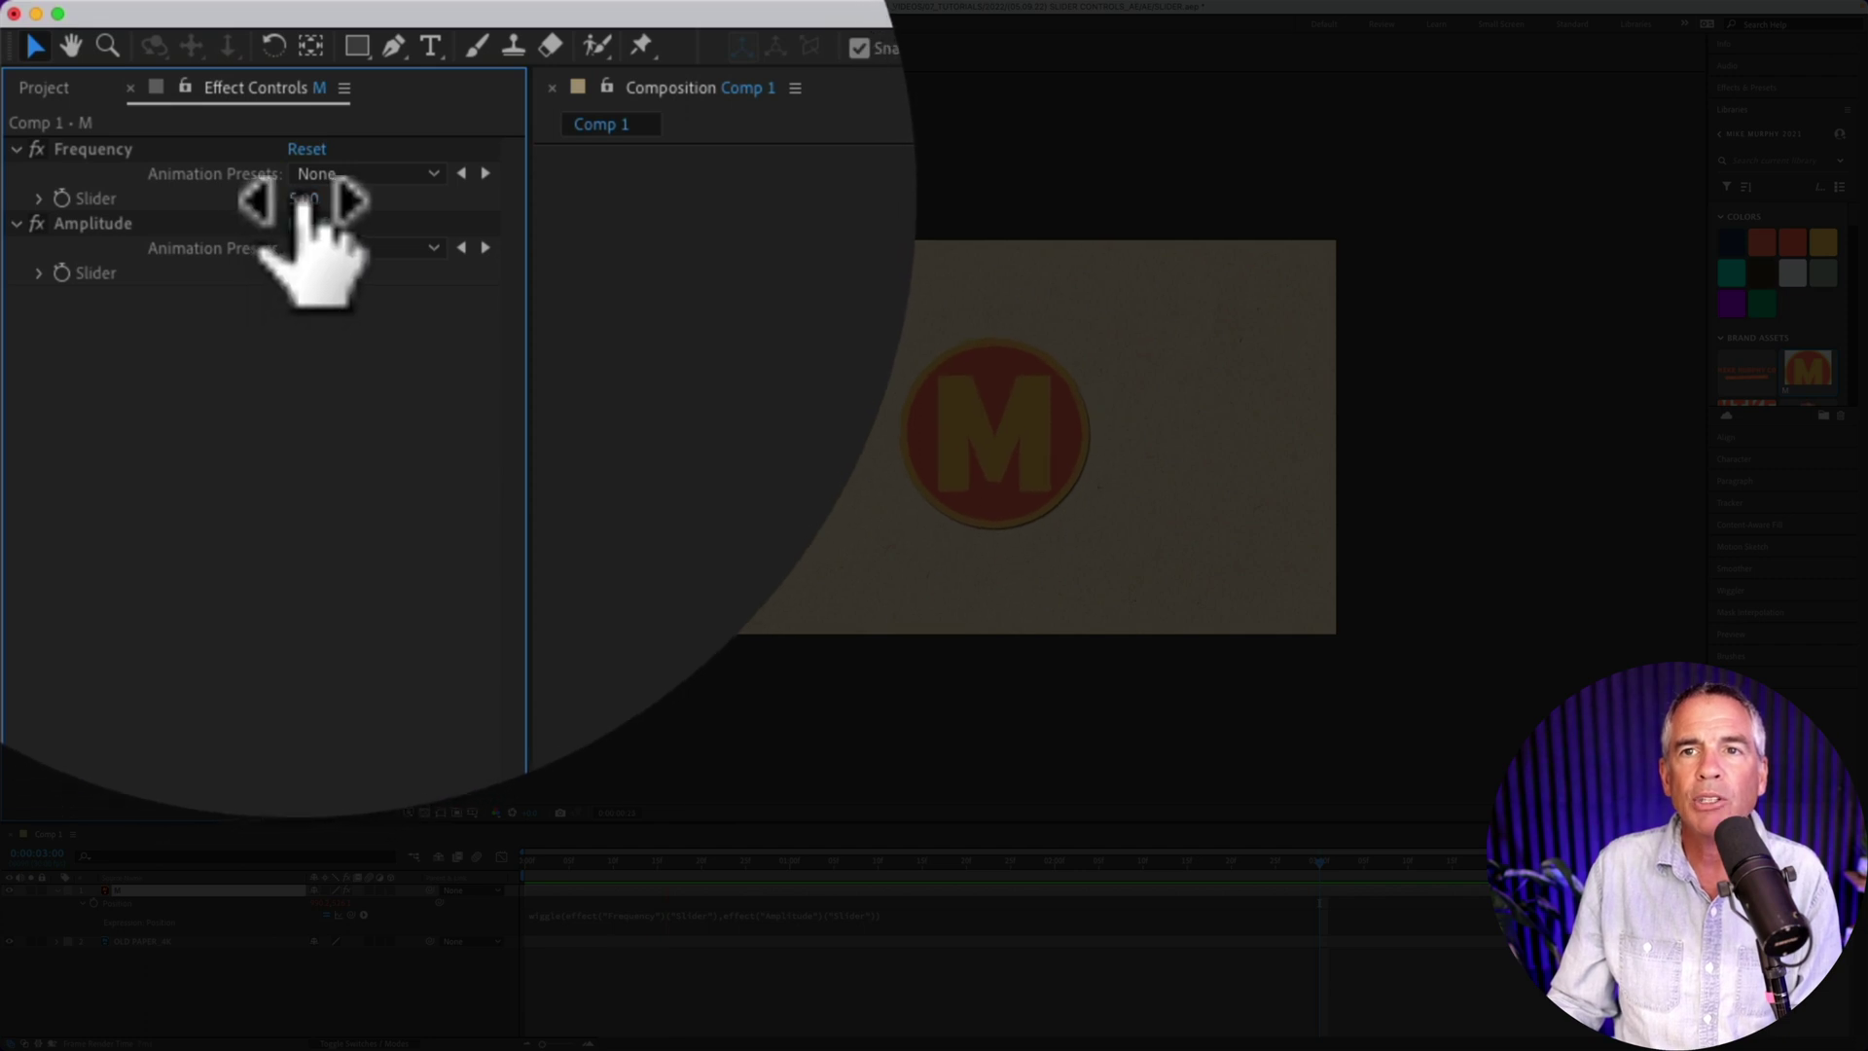
Step: Drag the slider handles to raise Frequency to 31.09 and Amplitude to 62.55
{"action": "left_click_drag", "start_coordinate": [303, 200], "coordinate": [253, 210]}
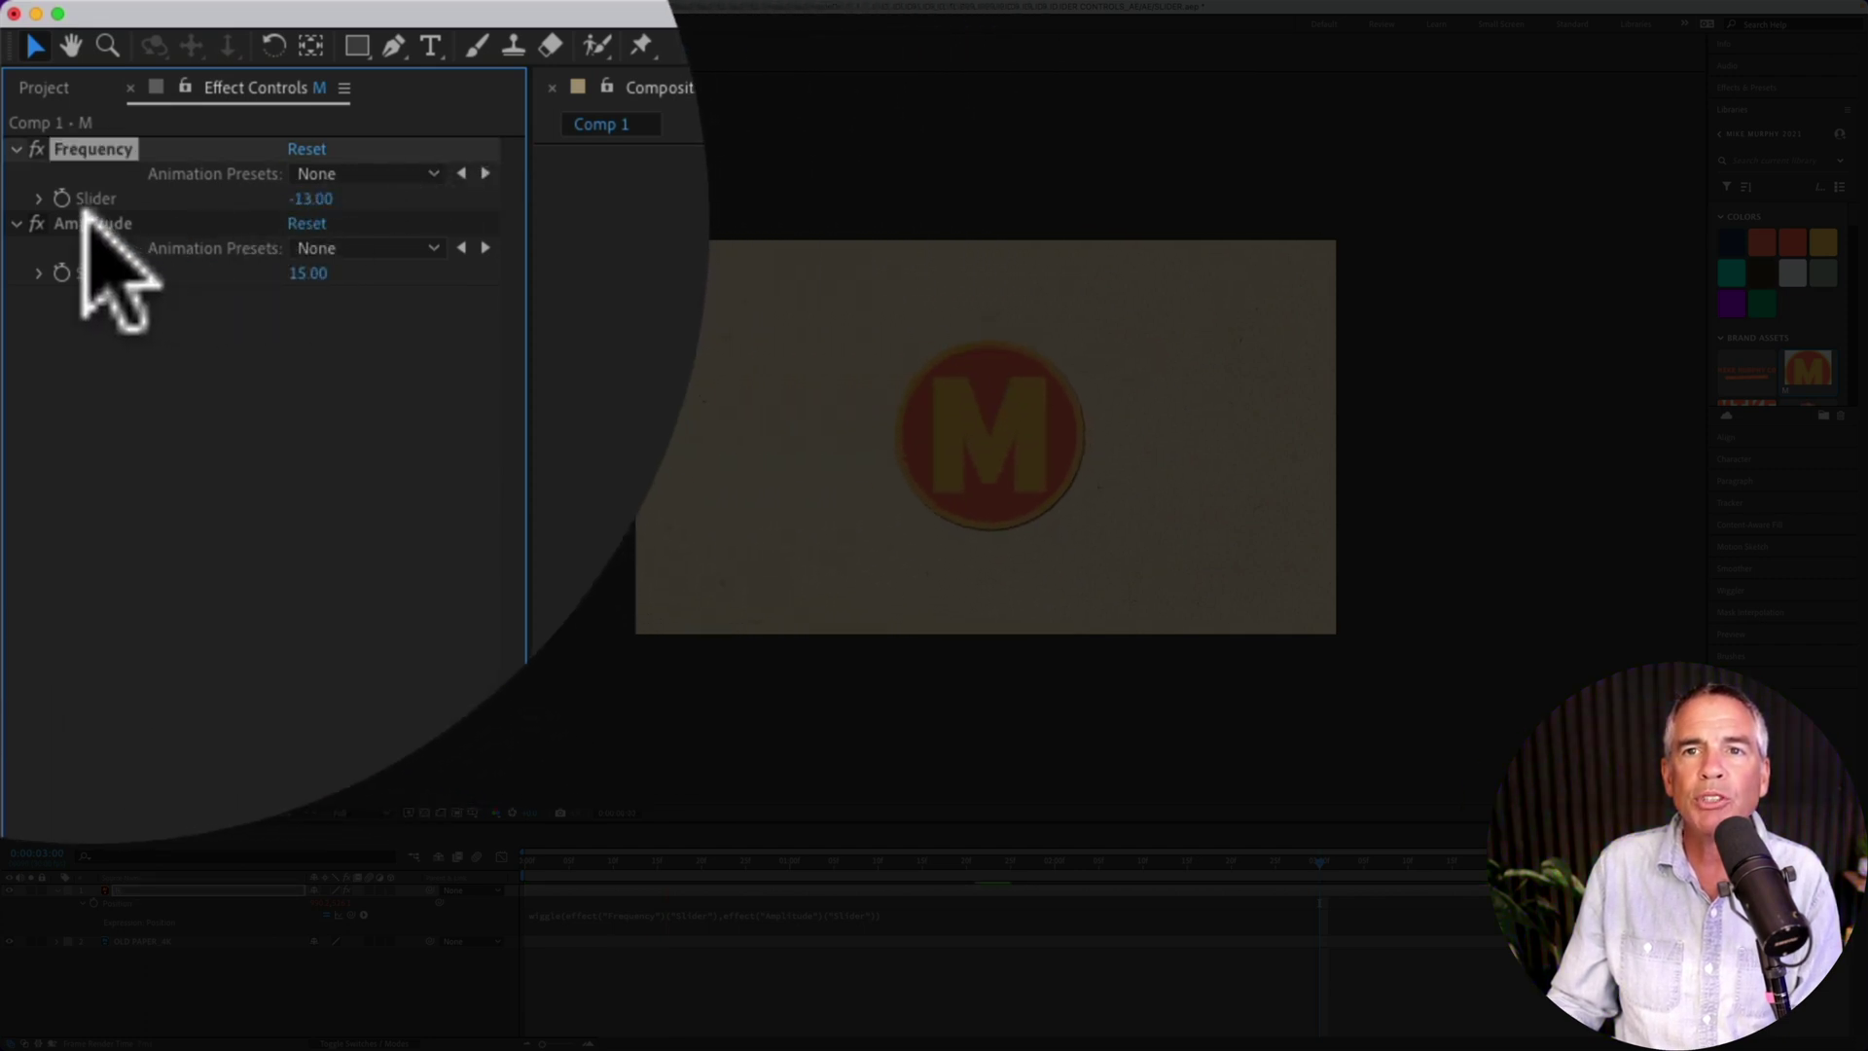
{"action": "left_click", "coordinate": [39, 198]}
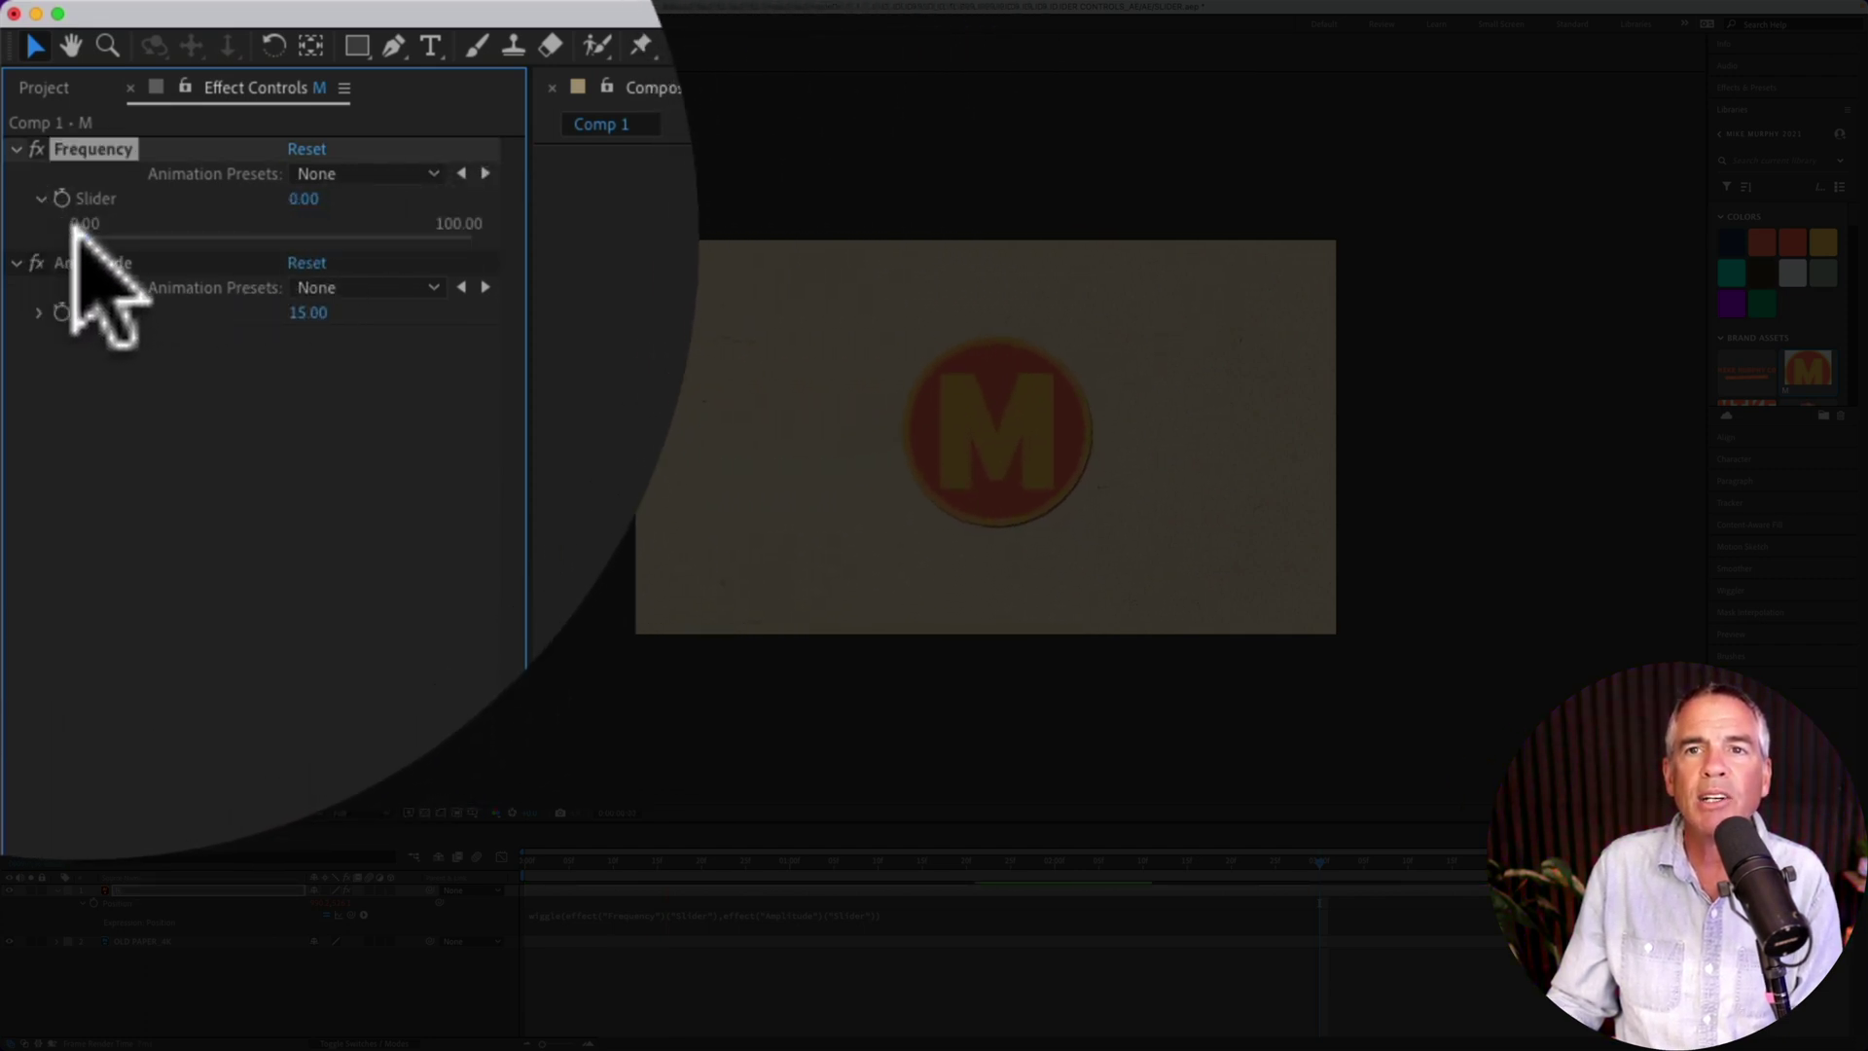
{"action": "left_click_drag", "start_coordinate": [72, 226], "coordinate": [195, 218]}
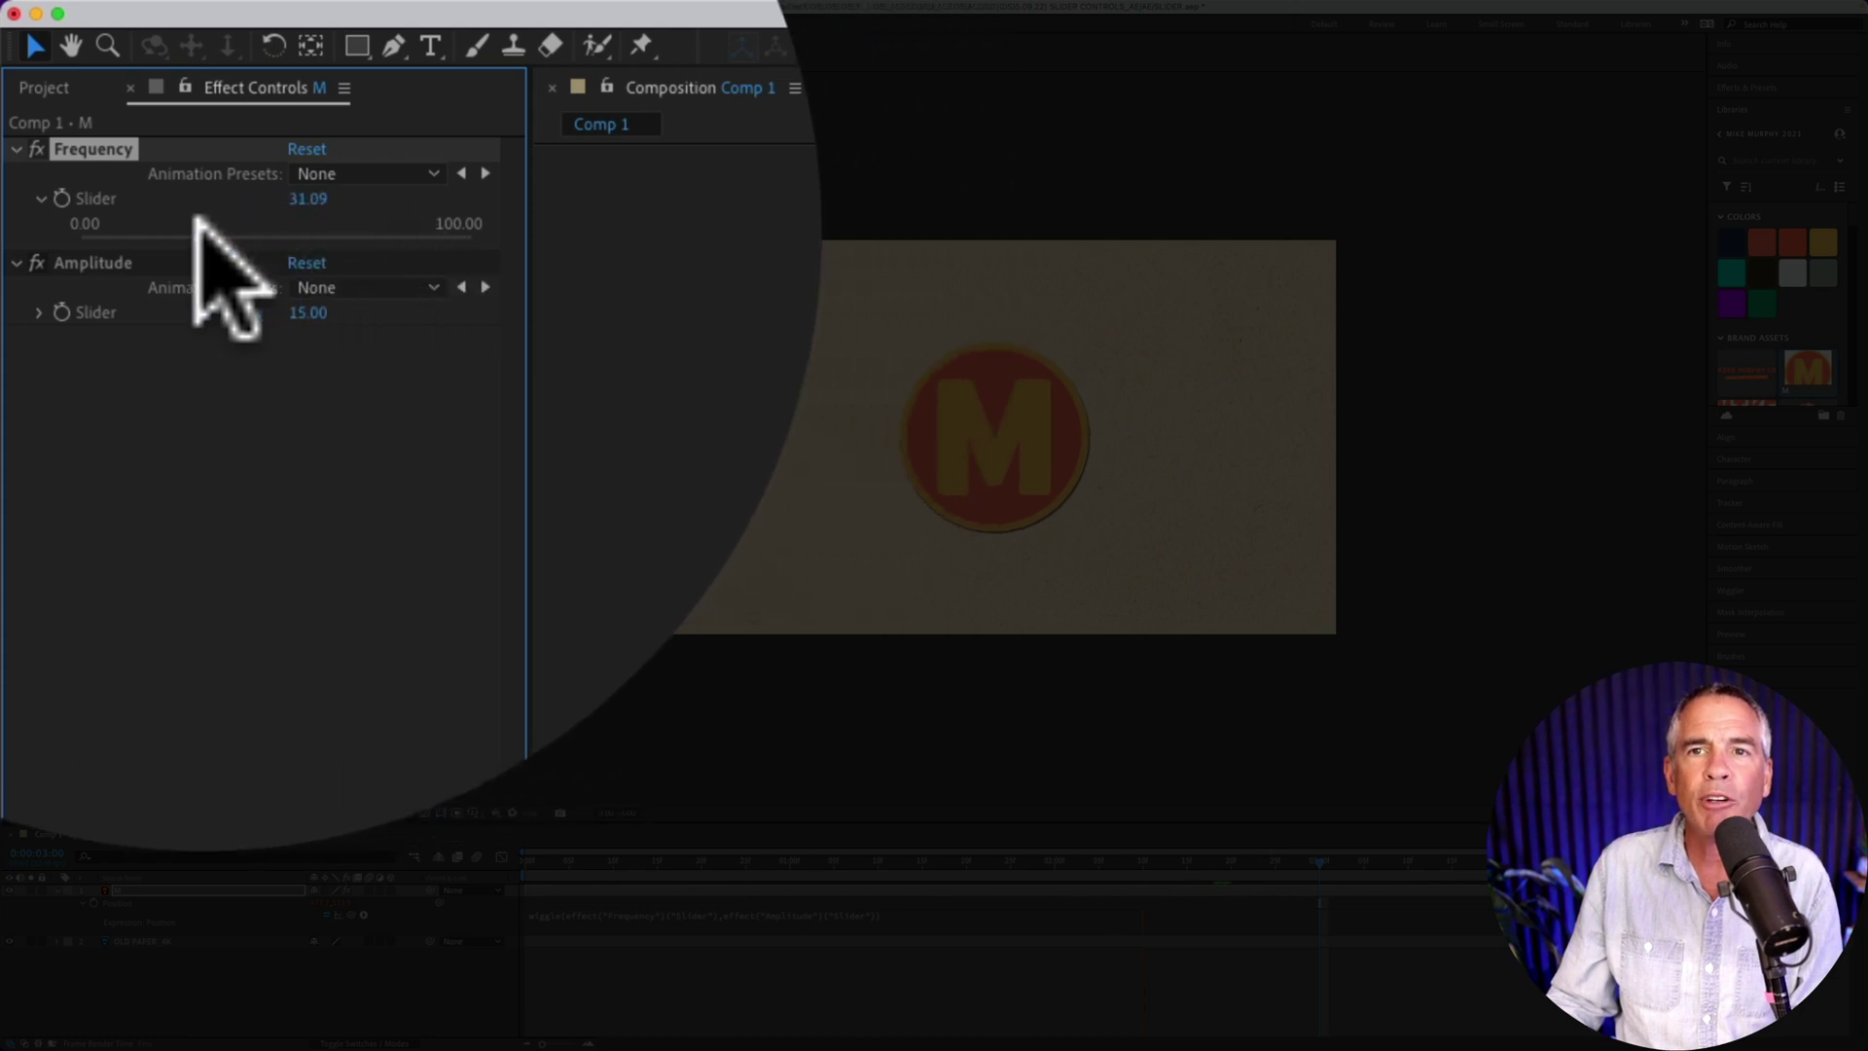
{"action": "left_click", "coordinate": [41, 313]}
{"action": "left_click_drag", "start_coordinate": [158, 347], "coordinate": [325, 352]}
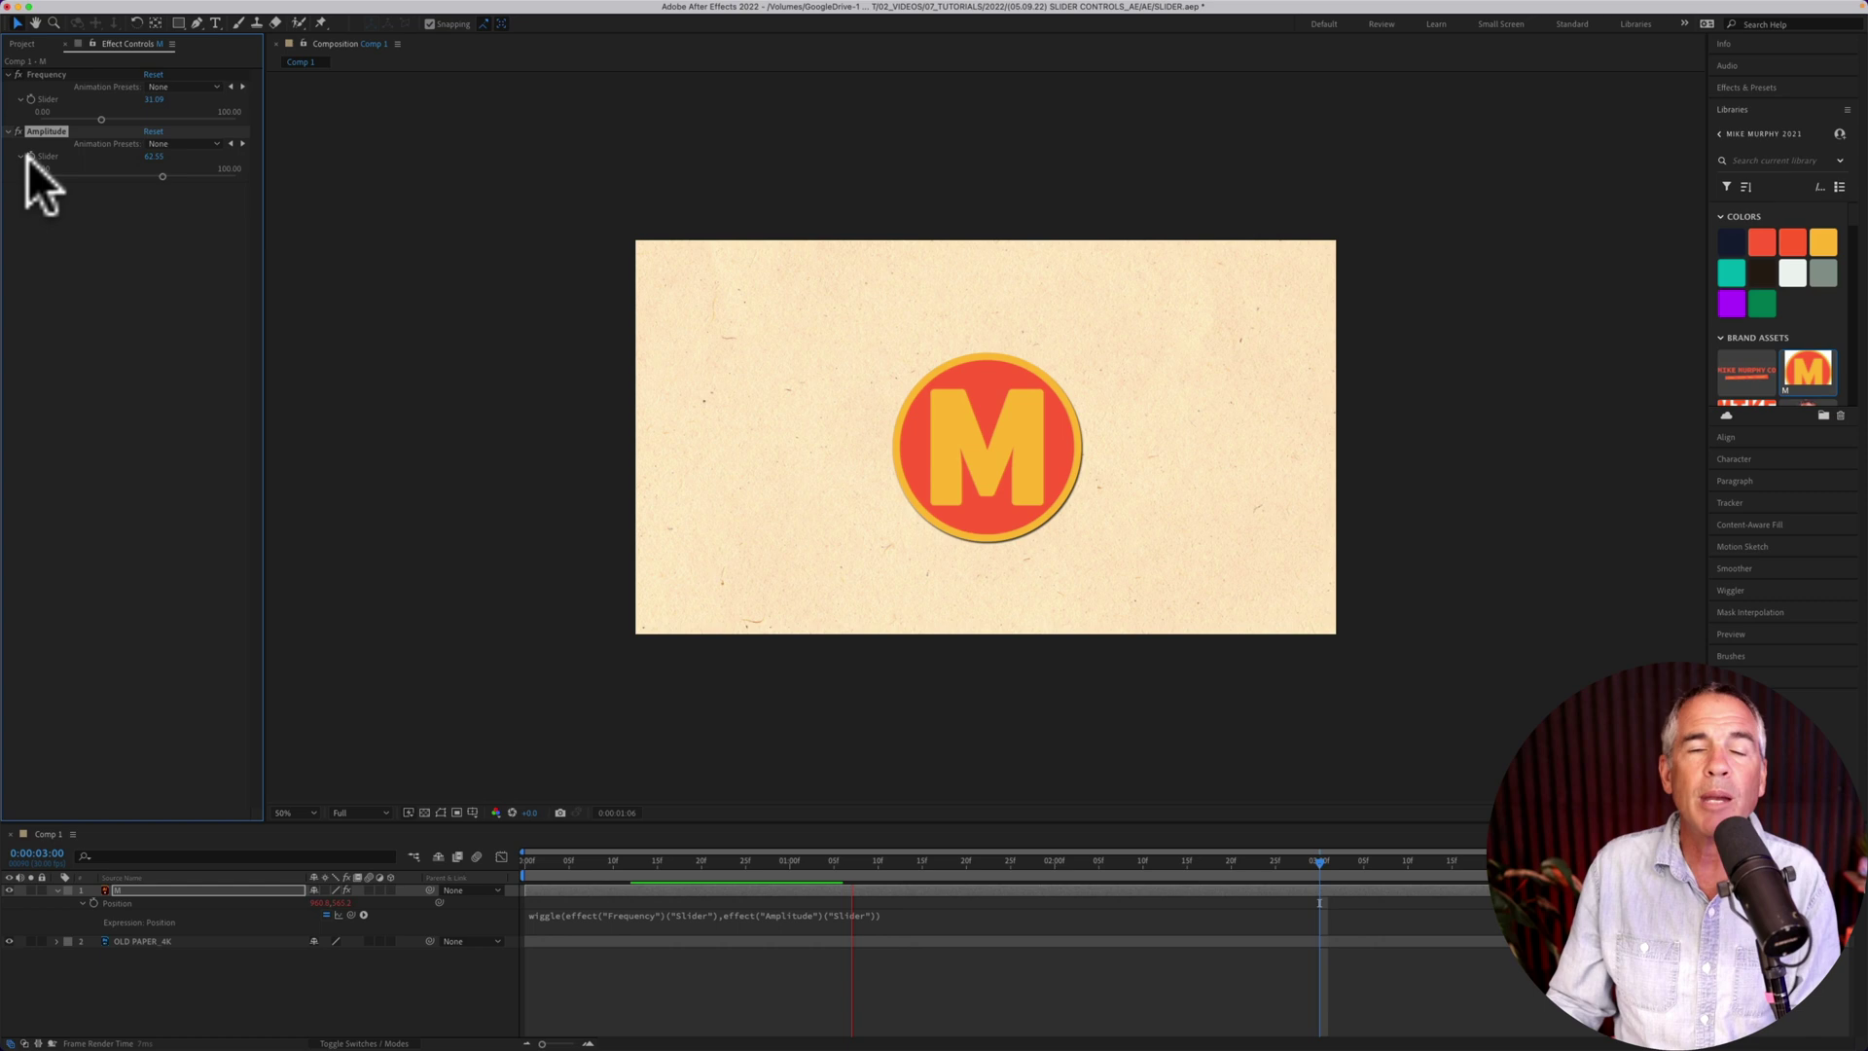